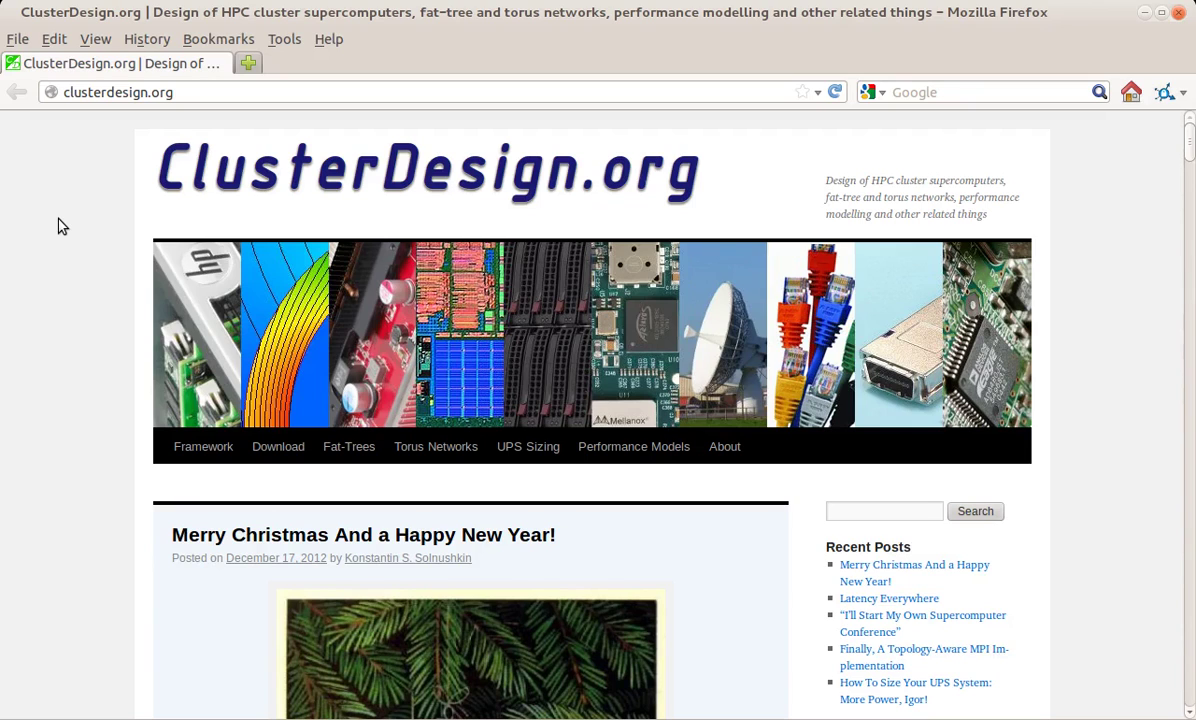
- Go to the ClusterDesign.org Download page and scroll to the clusterdesign-0.8.0.zip (4 MBytes) link
left_click(290, 456)
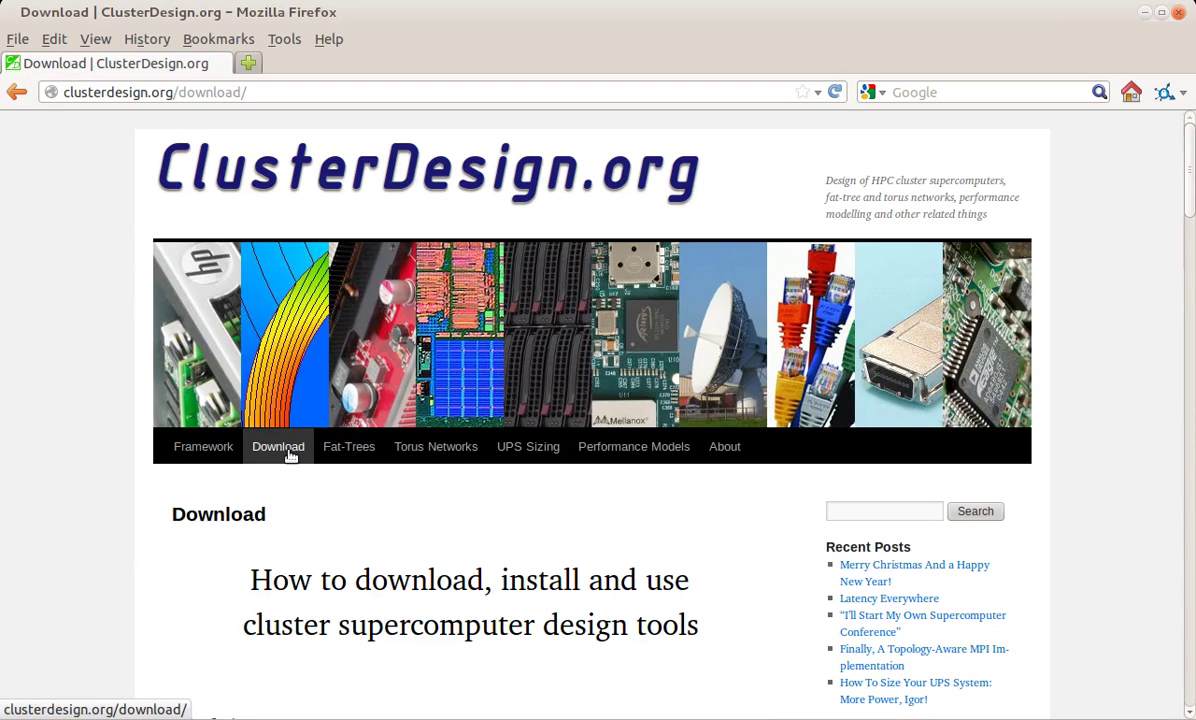
scroll(110, 500, "down", 3)
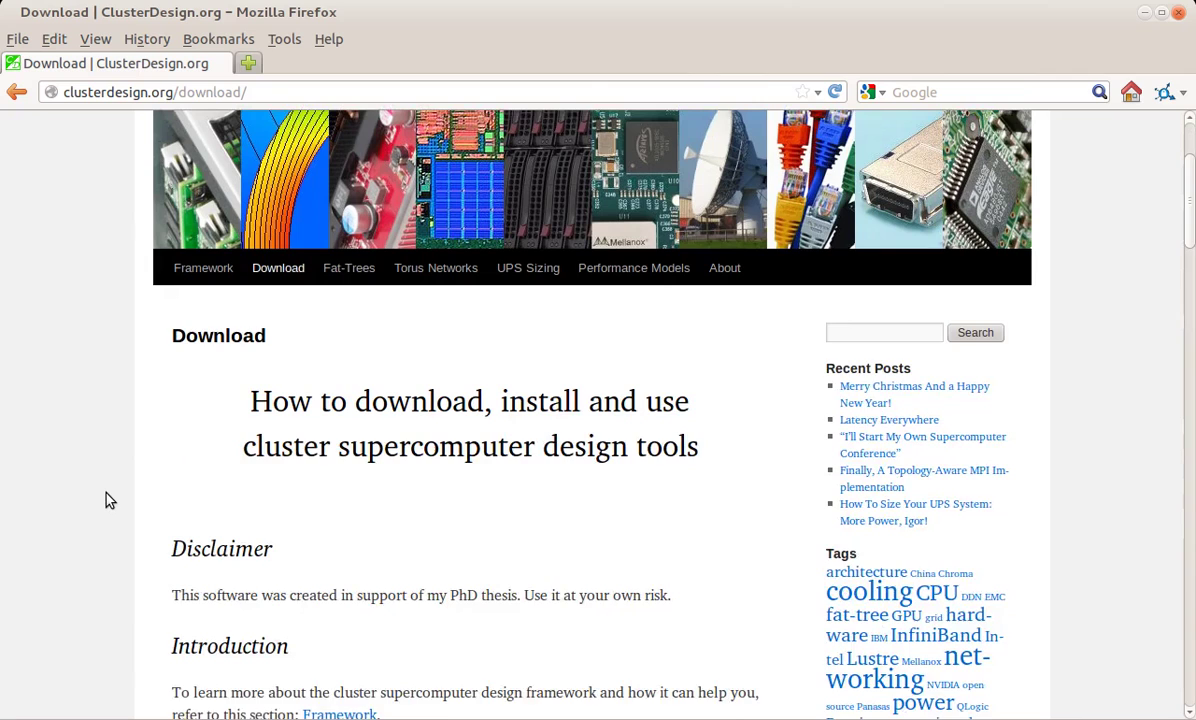
scroll(108, 499, "down", 5)
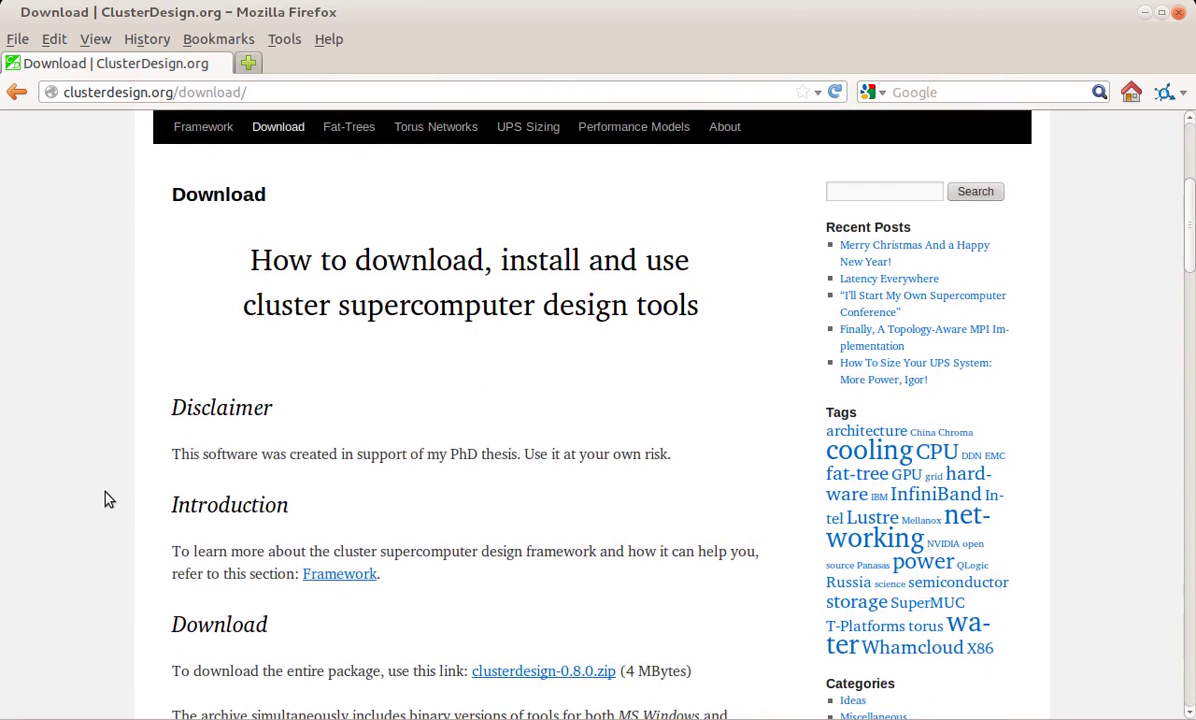
scroll(108, 499, "down", 1)
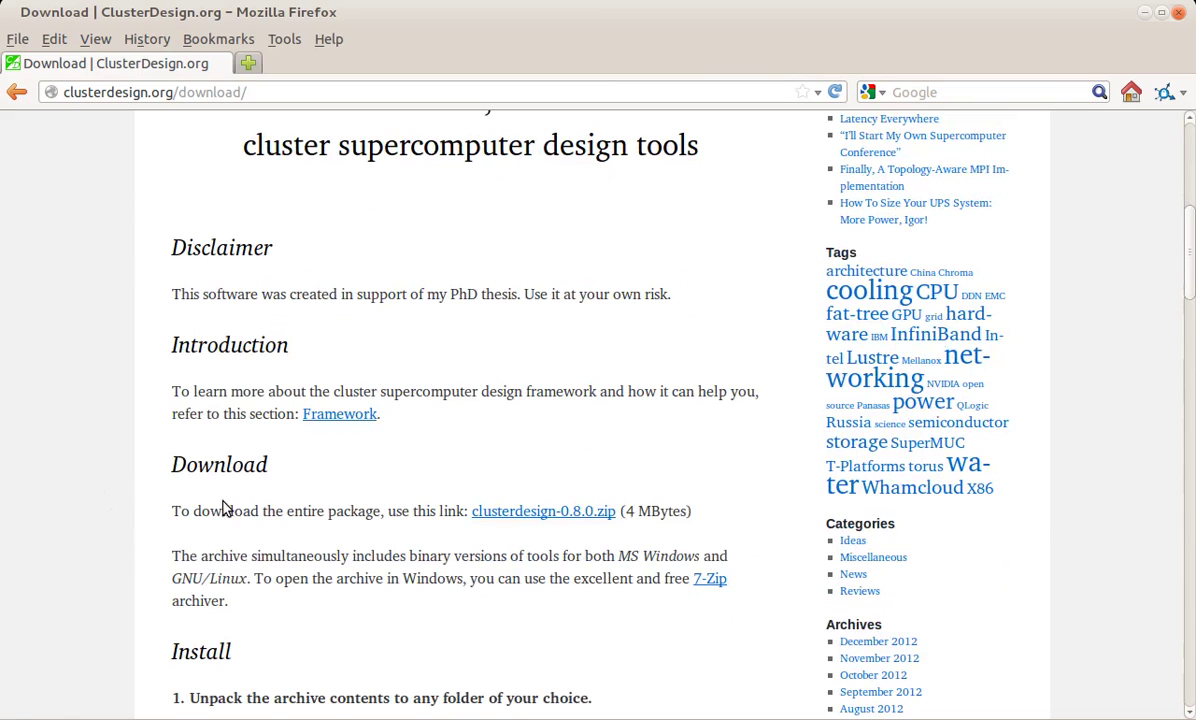
- Save clusterdesign-0.8.0.zip to the Desktop and minimize Firefox
left_click(543, 512)
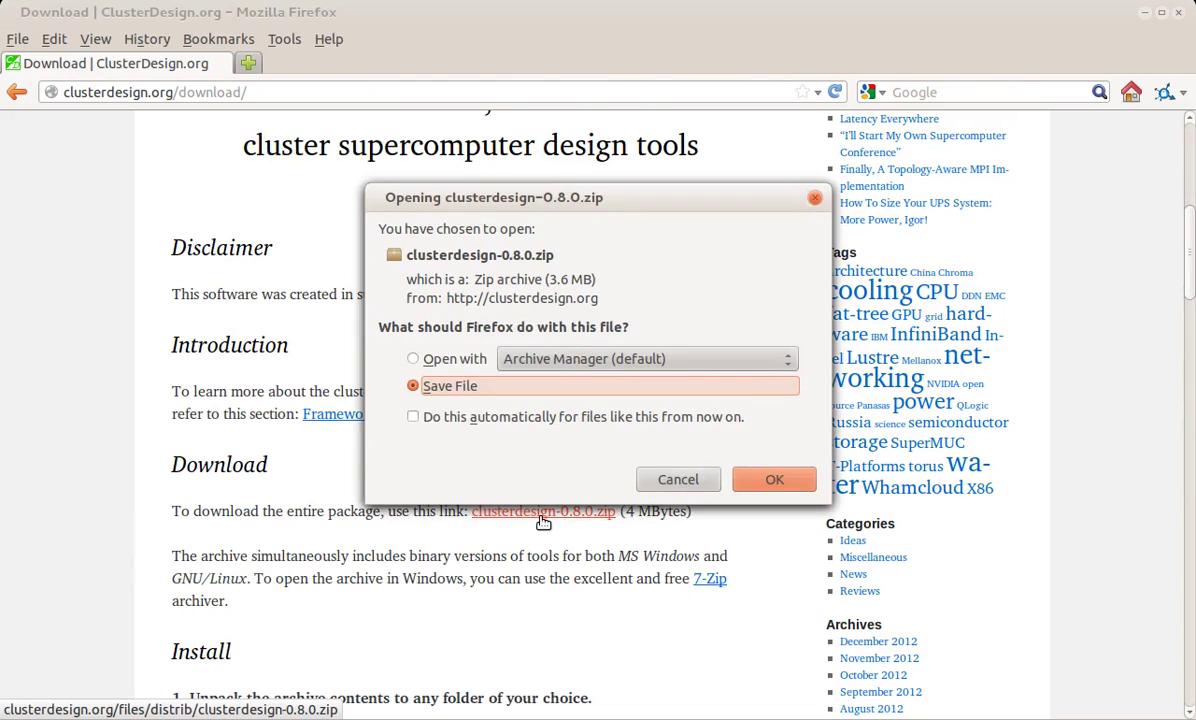
left_click(752, 484)
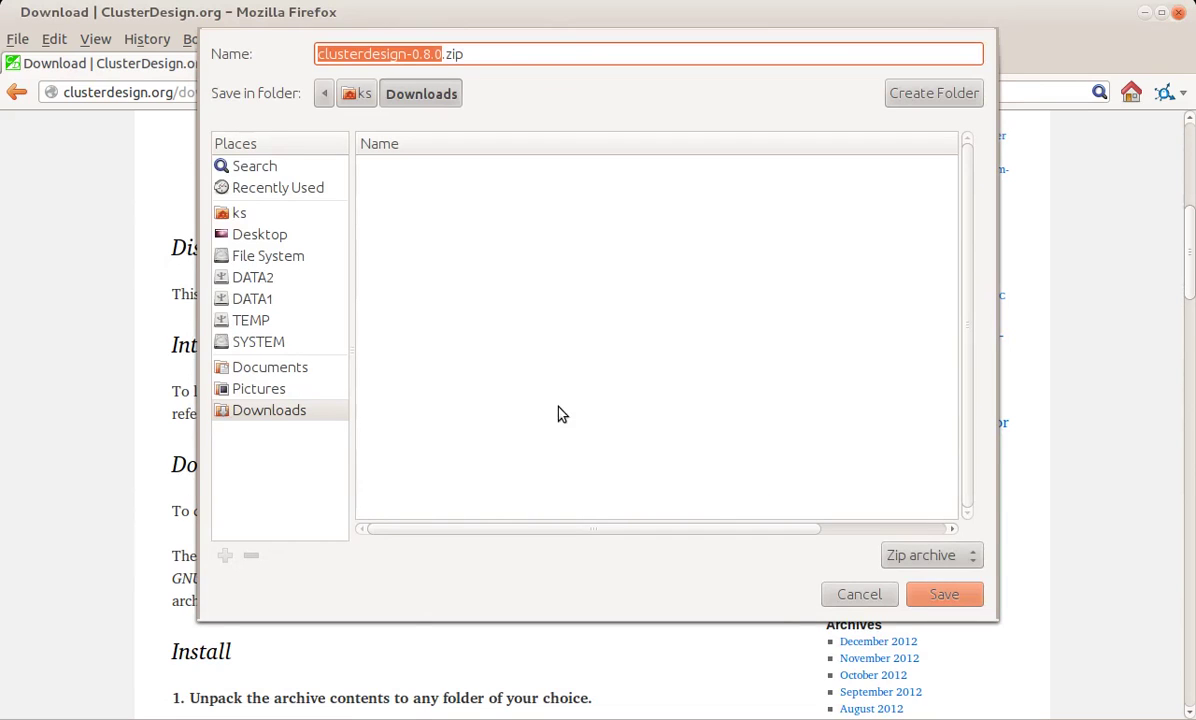
left_click(270, 240)
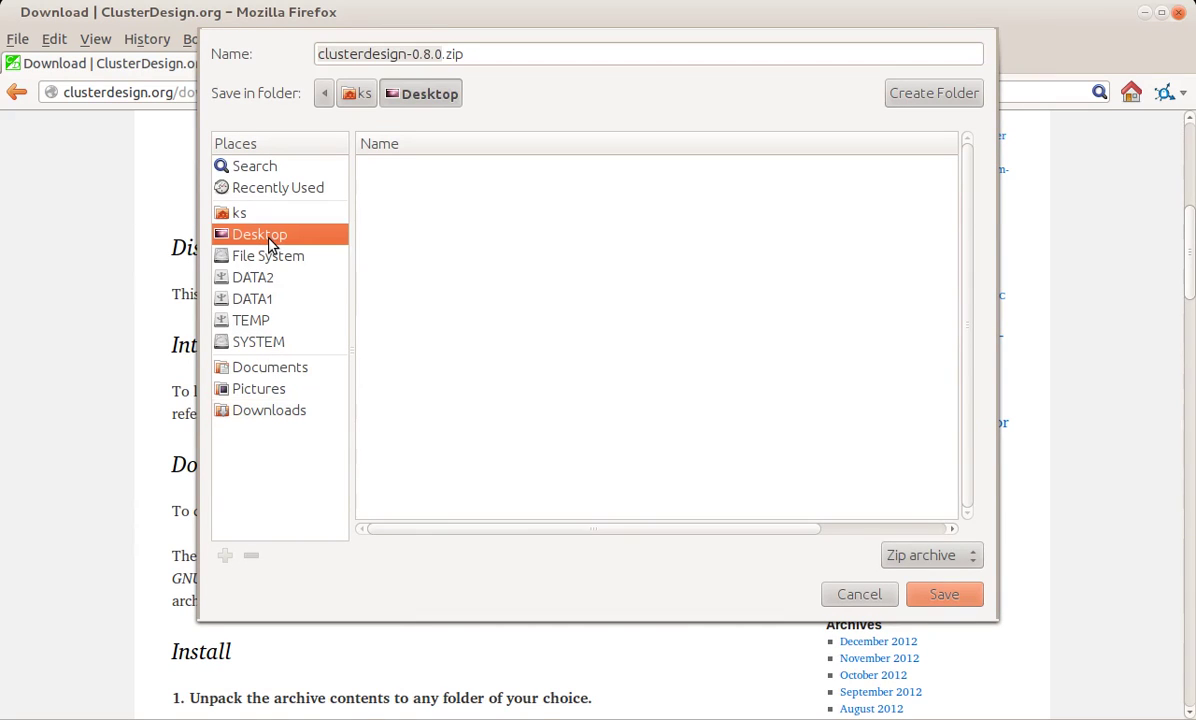
left_click(943, 596)
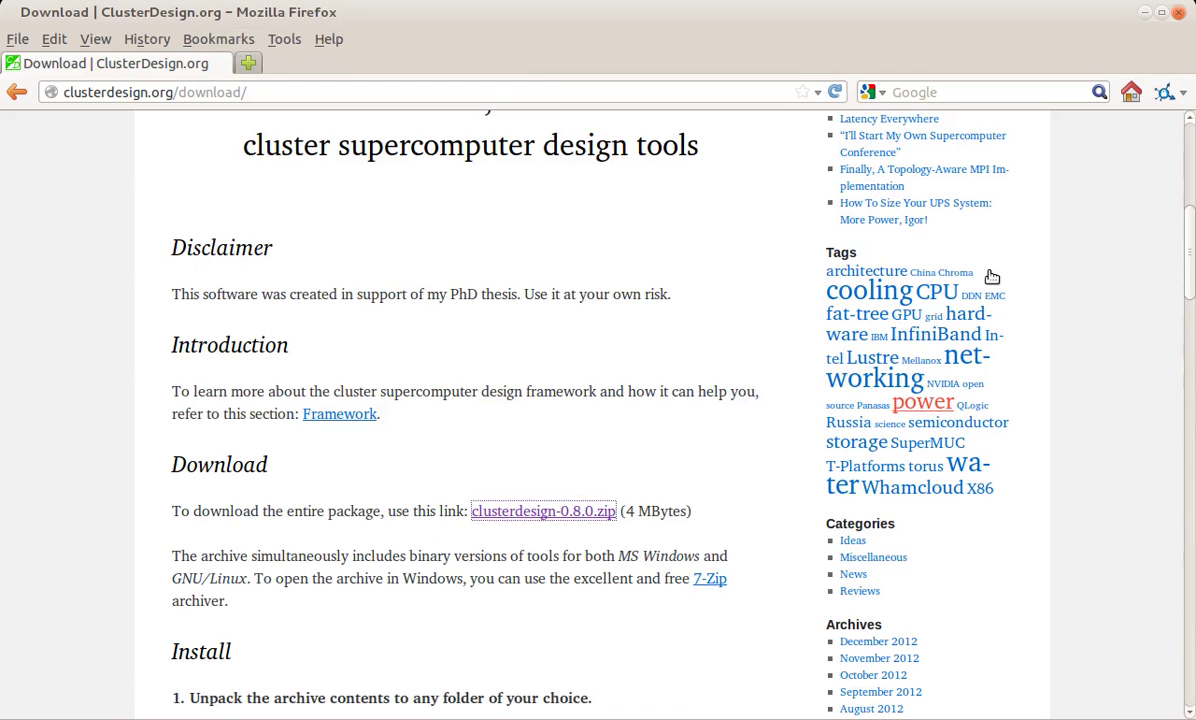
left_click(1146, 14)
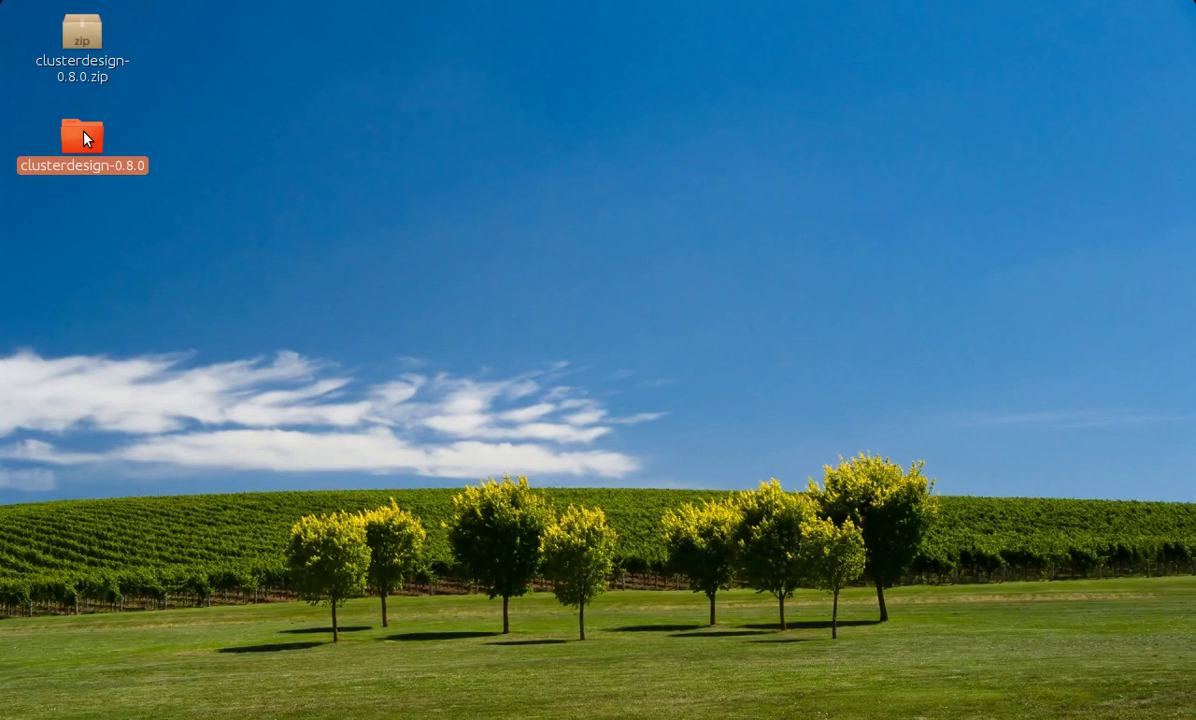
- Run startwebserver.sh from clusterdesign-0.8.0/webserverhome in a Terminal to start the CGI web server
double_click(85, 135)
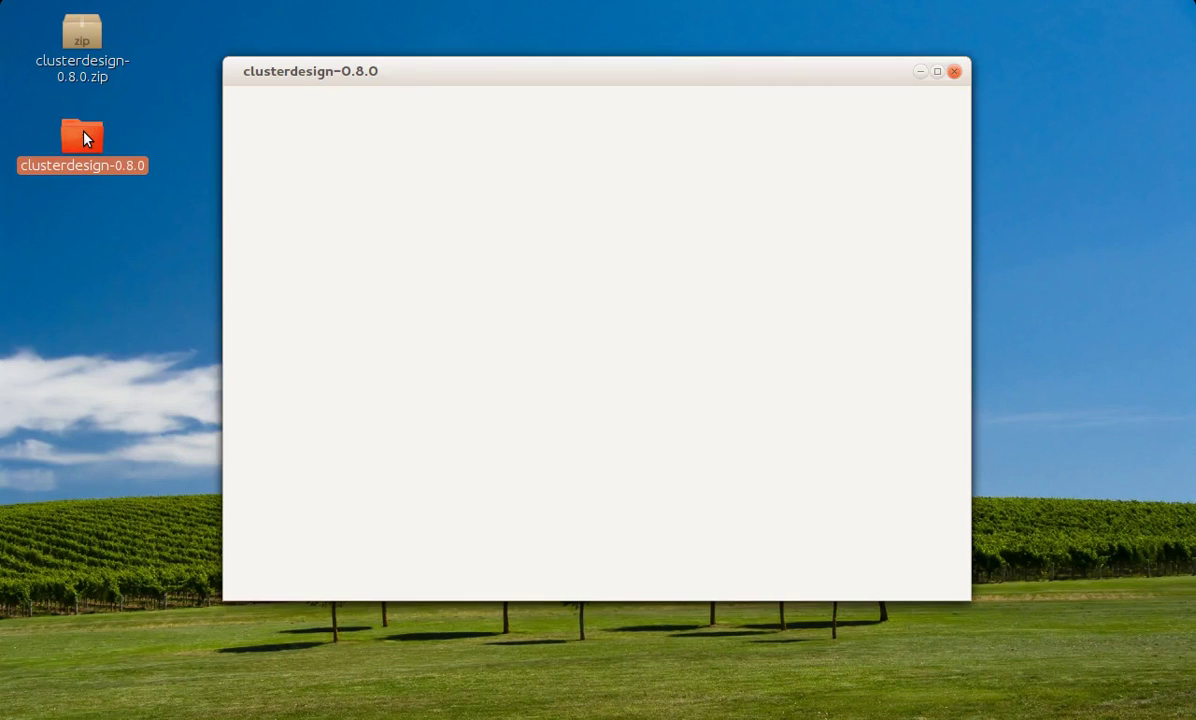
double_click(87, 139)
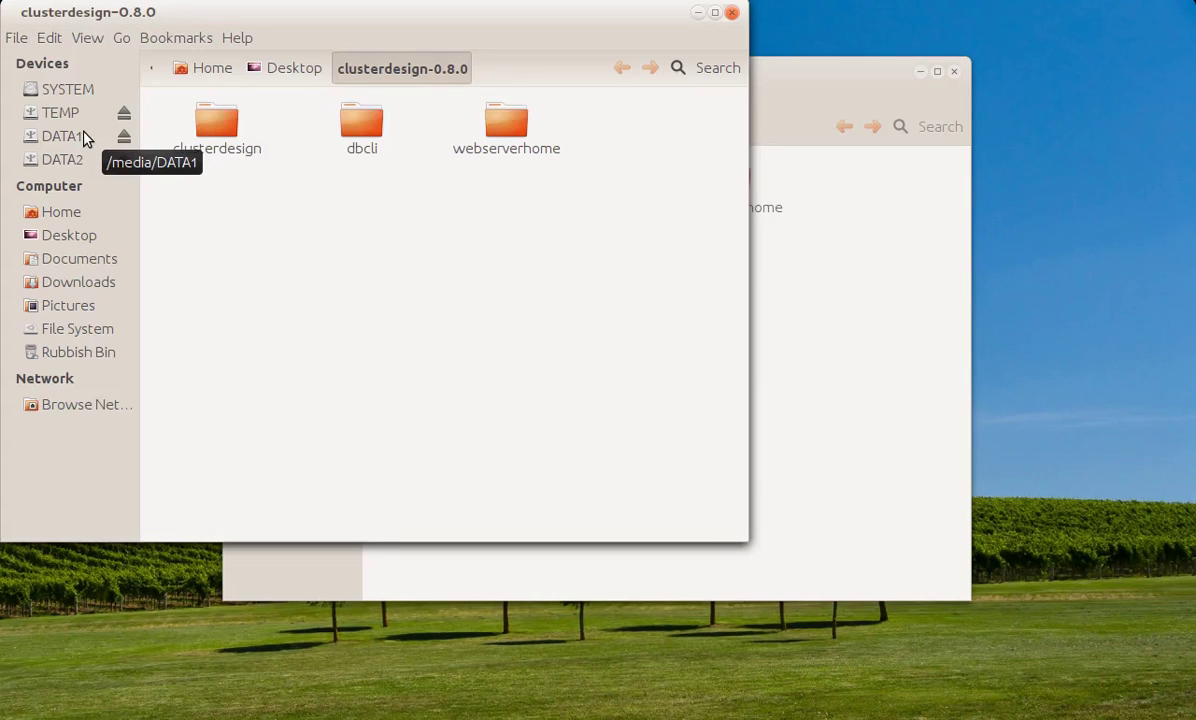
double_click(518, 146)
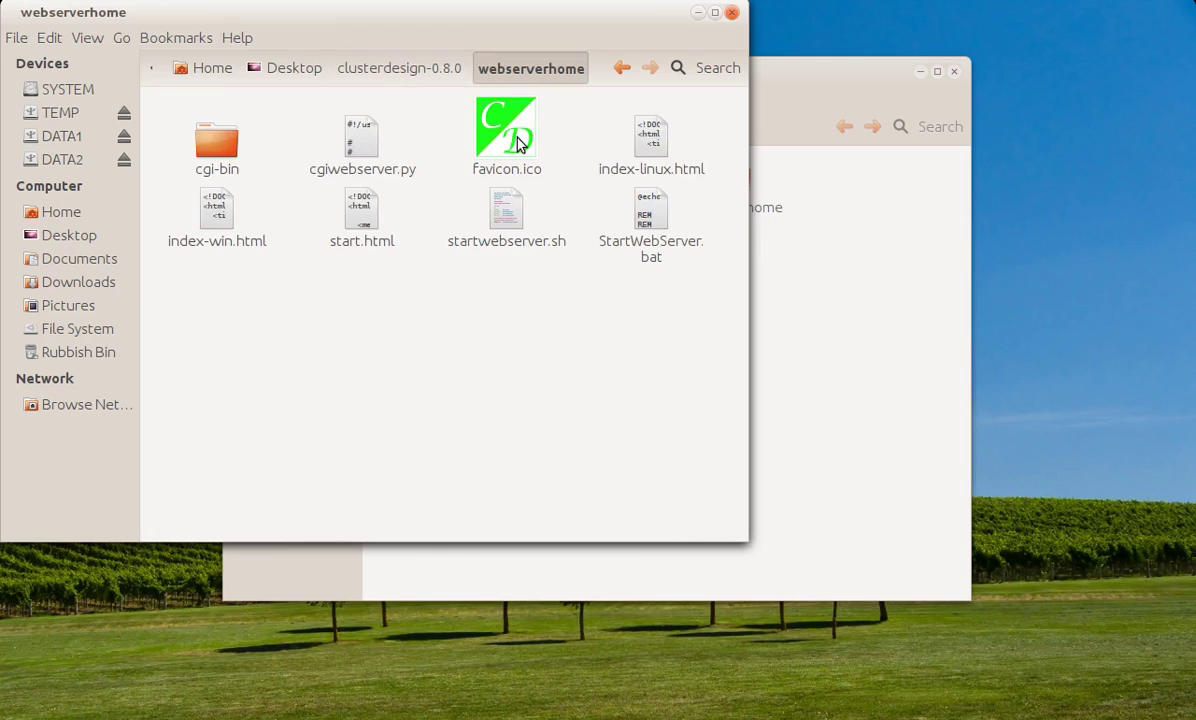
double_click(507, 215)
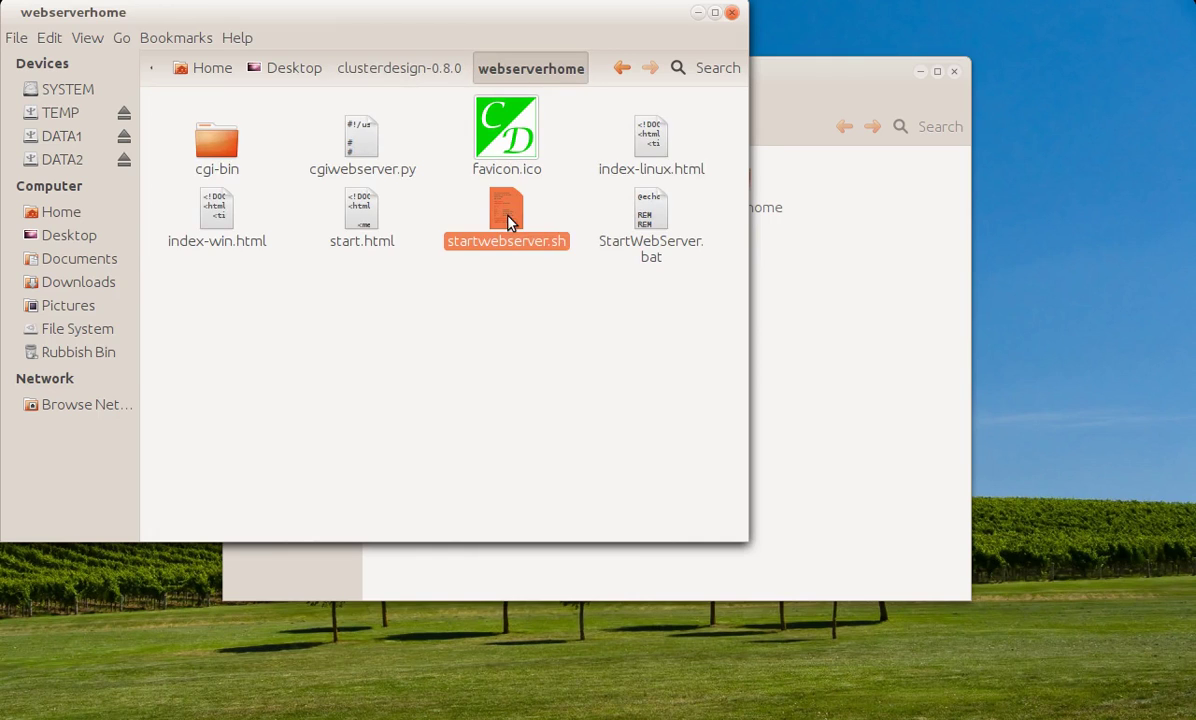
left_click(366, 356)
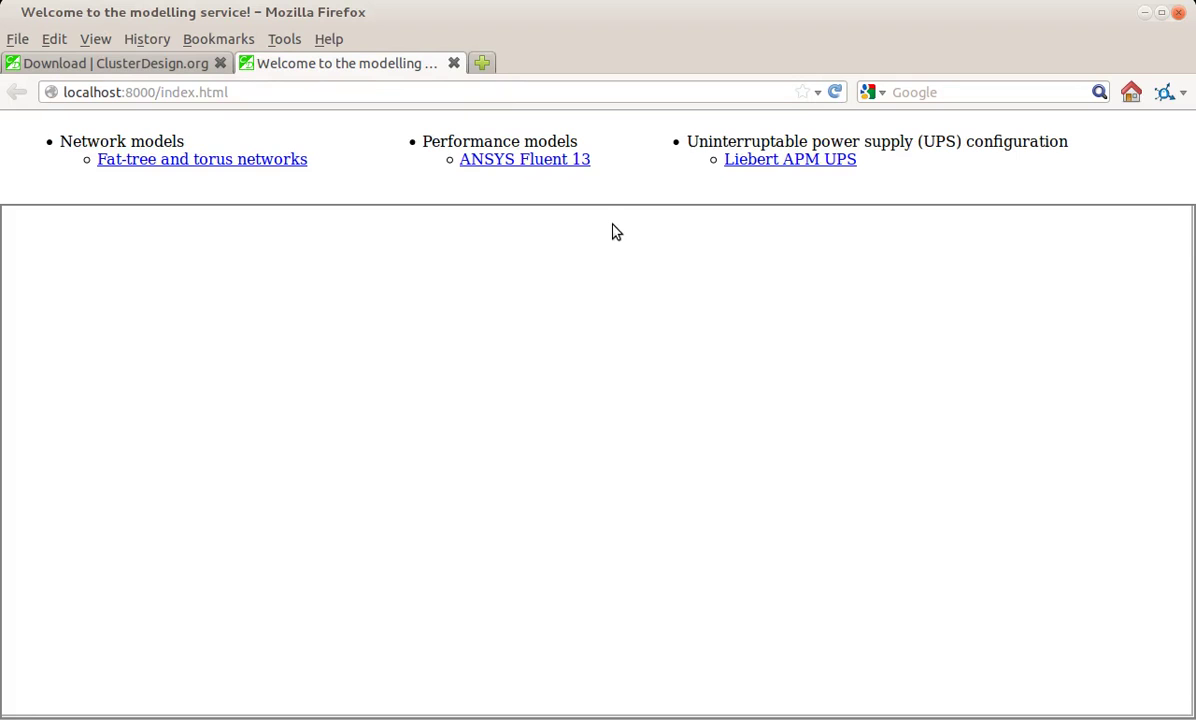
- Design the fat-tree network for 600 nodes with the fat-tree and torus designer
left_click(262, 163)
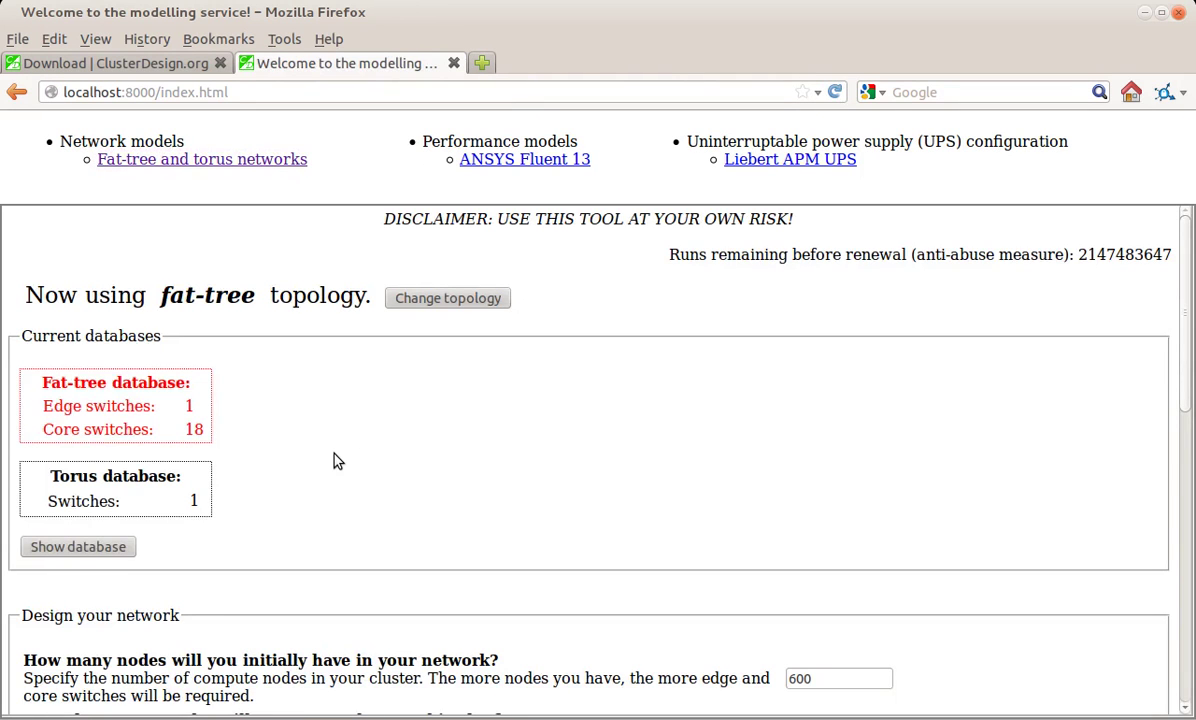
scroll(335, 460, "down", 6)
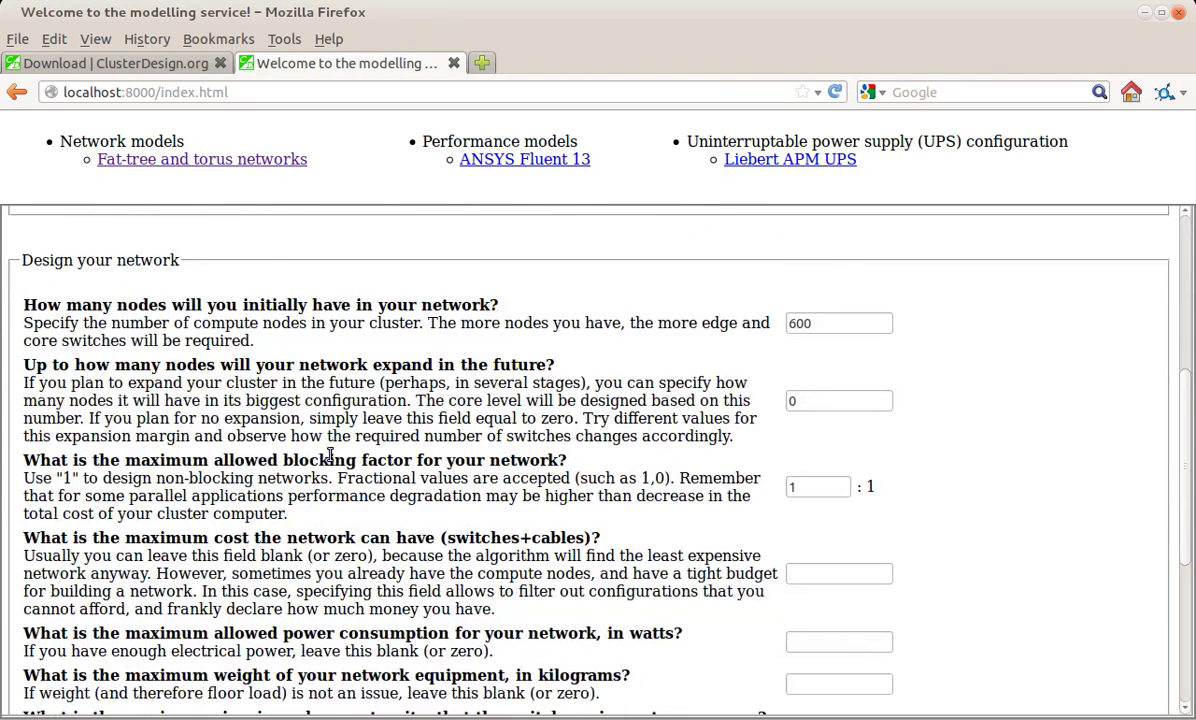
scroll(330, 455, "down", 5)
left_click(197, 650)
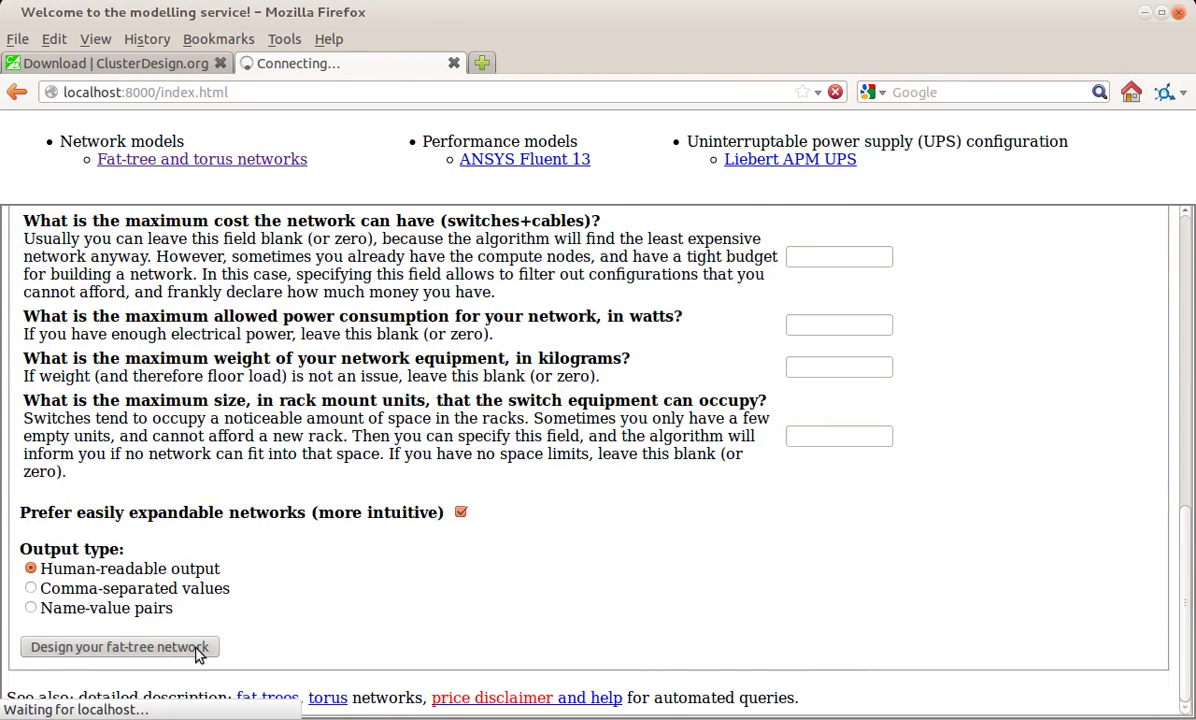
- Calculate ANSYS Fluent 13 performance and size the Liebert APM UPS for 12500 W
left_click(487, 159)
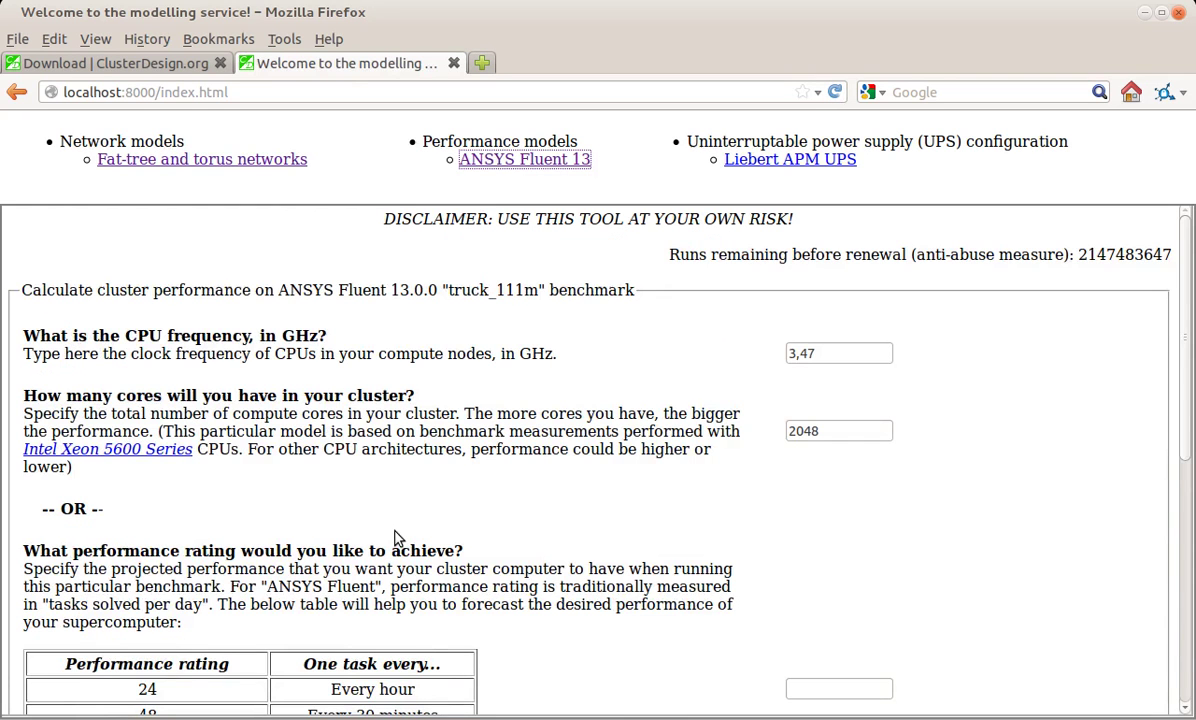
scroll(395, 537, "down", 8)
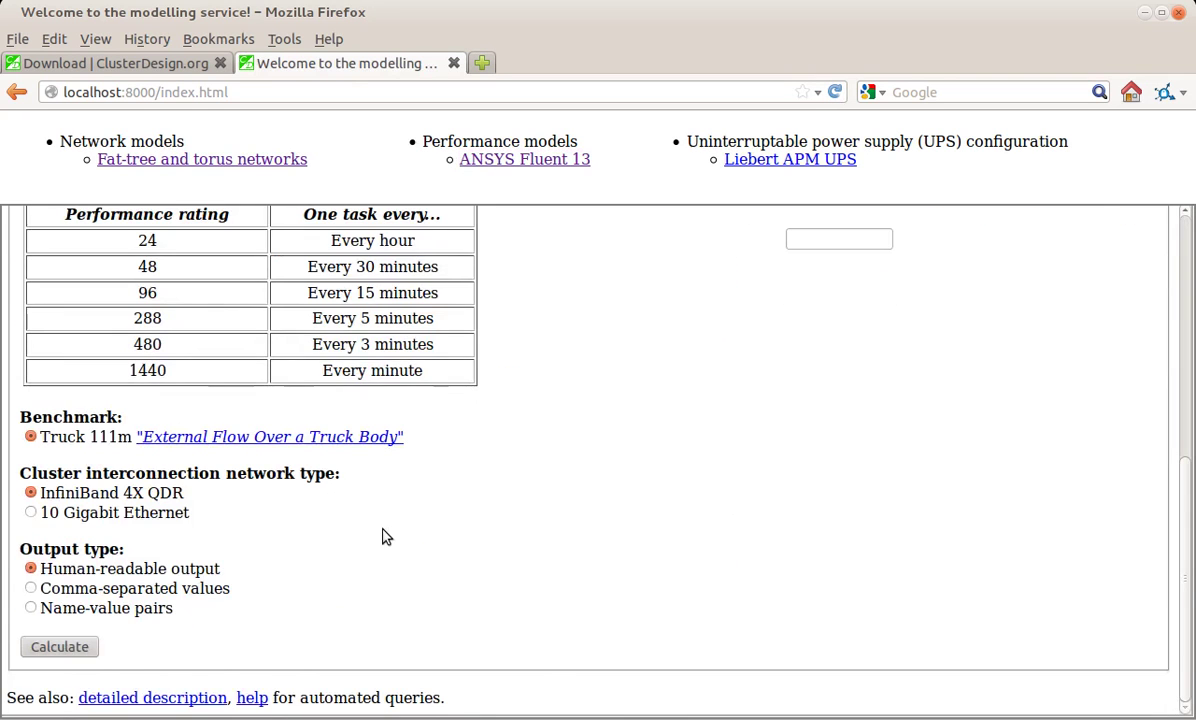
left_click(60, 648)
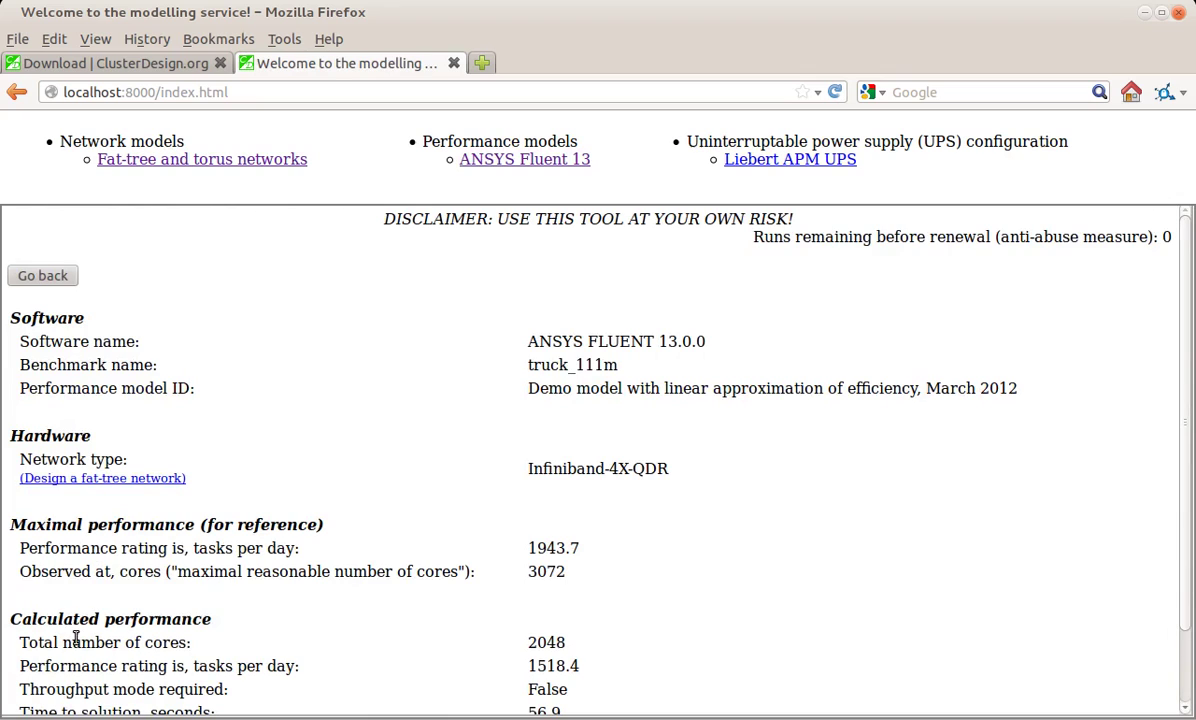
left_click(736, 163)
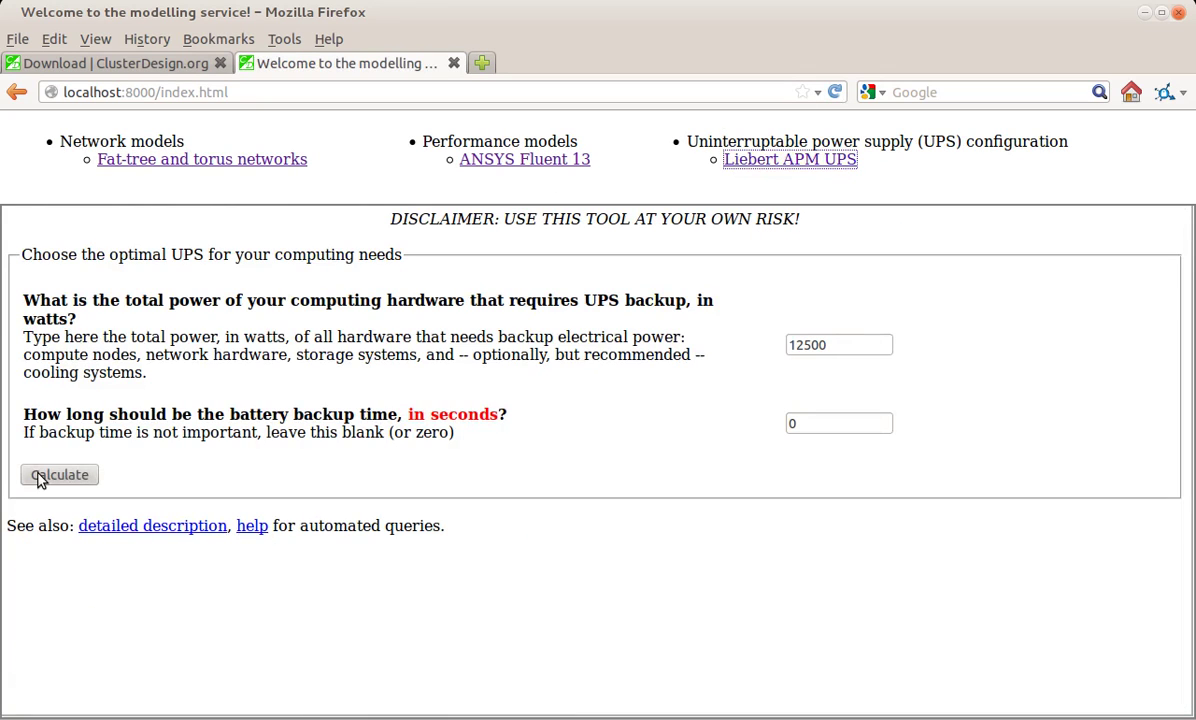
left_click(40, 478)
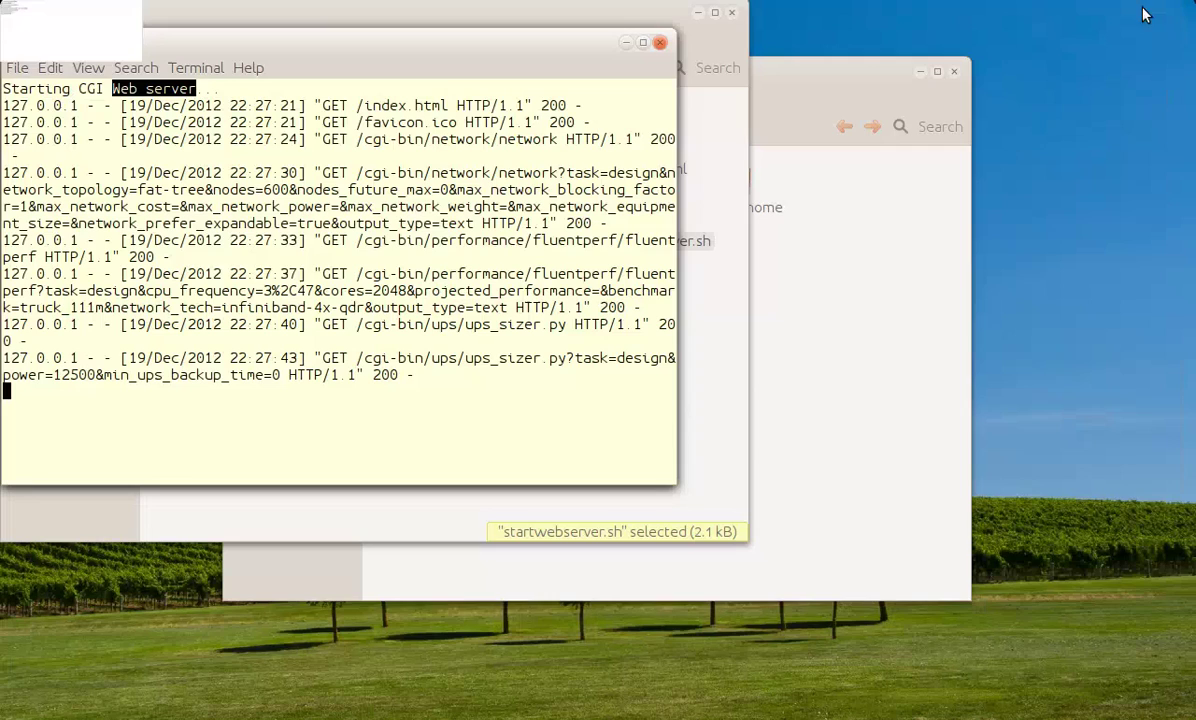
- Minimize Firefox and open the clusterdesign folder inside clusterdesign-0.8.0 in Files
left_click(1144, 12)
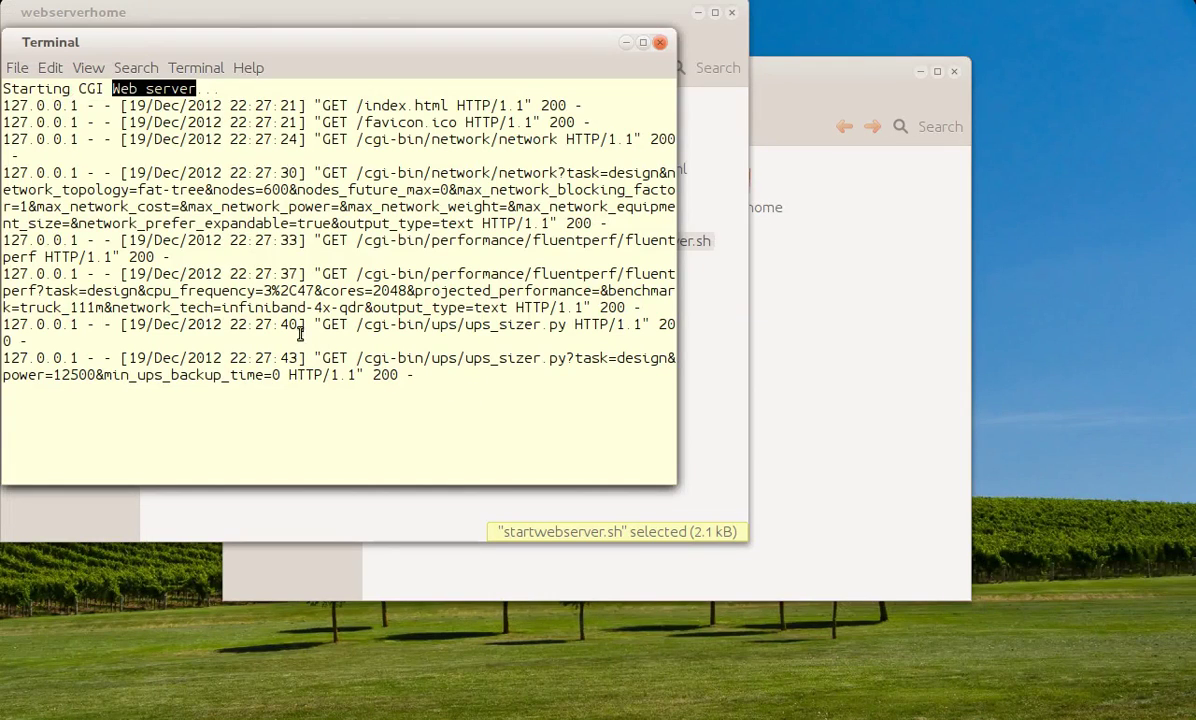
left_click(720, 394)
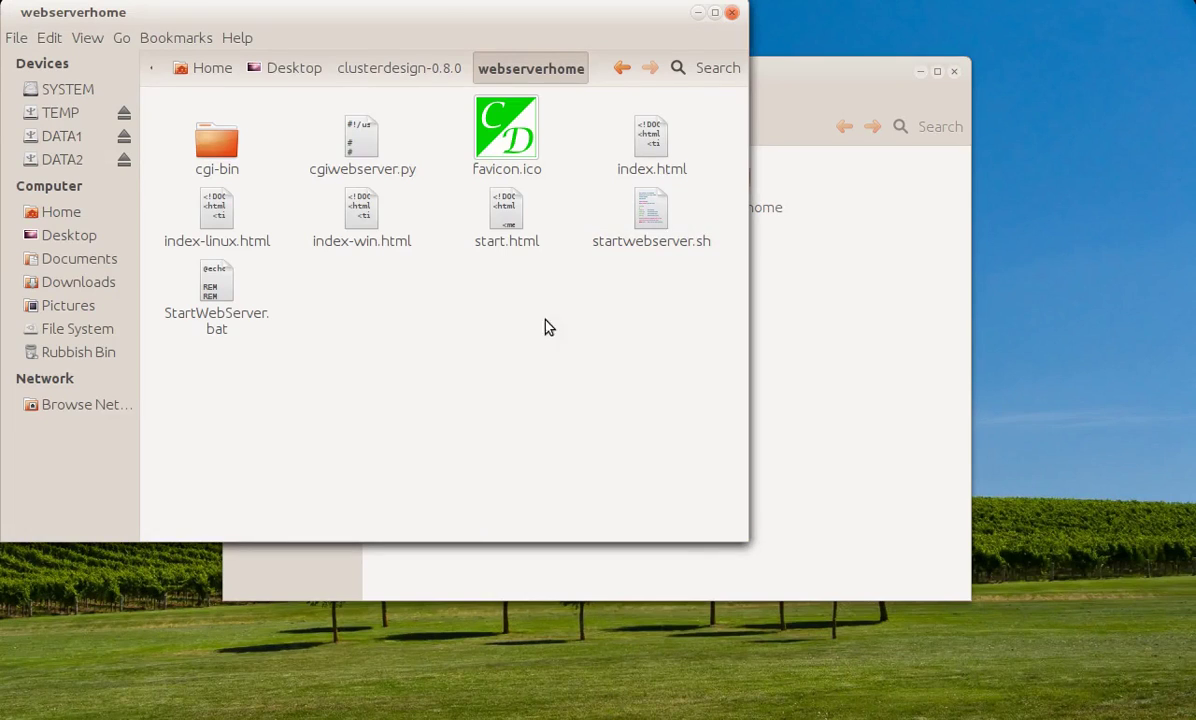
left_click(416, 72)
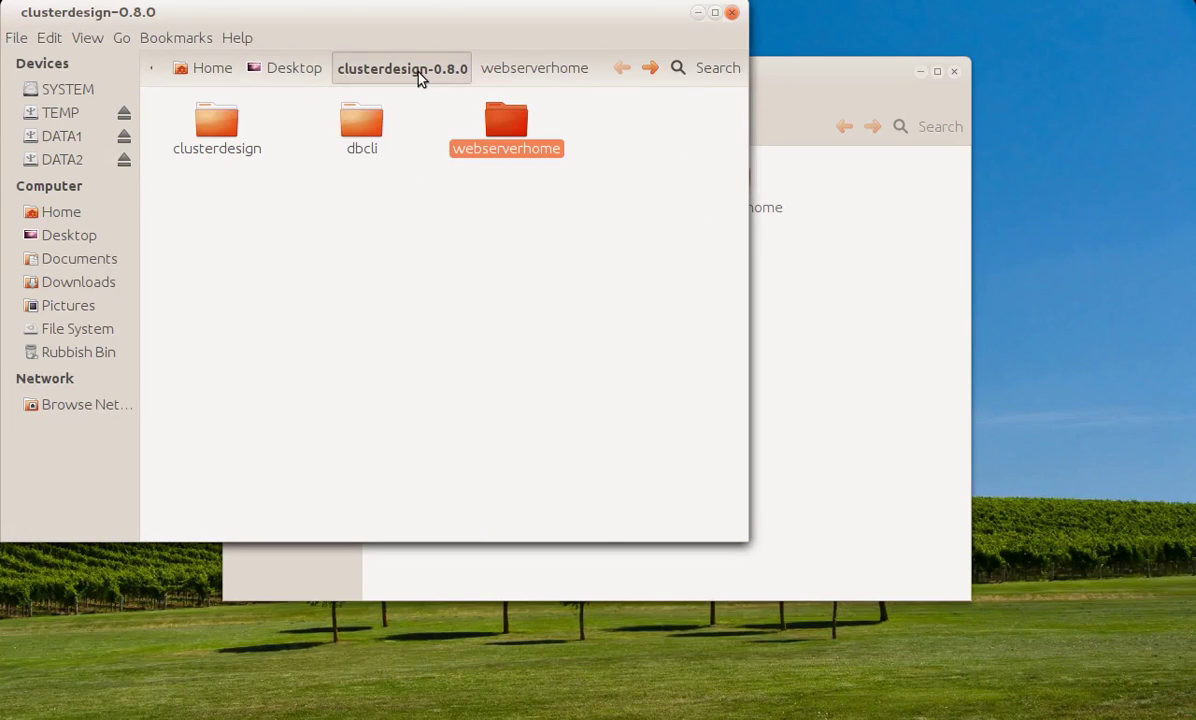
double_click(208, 145)
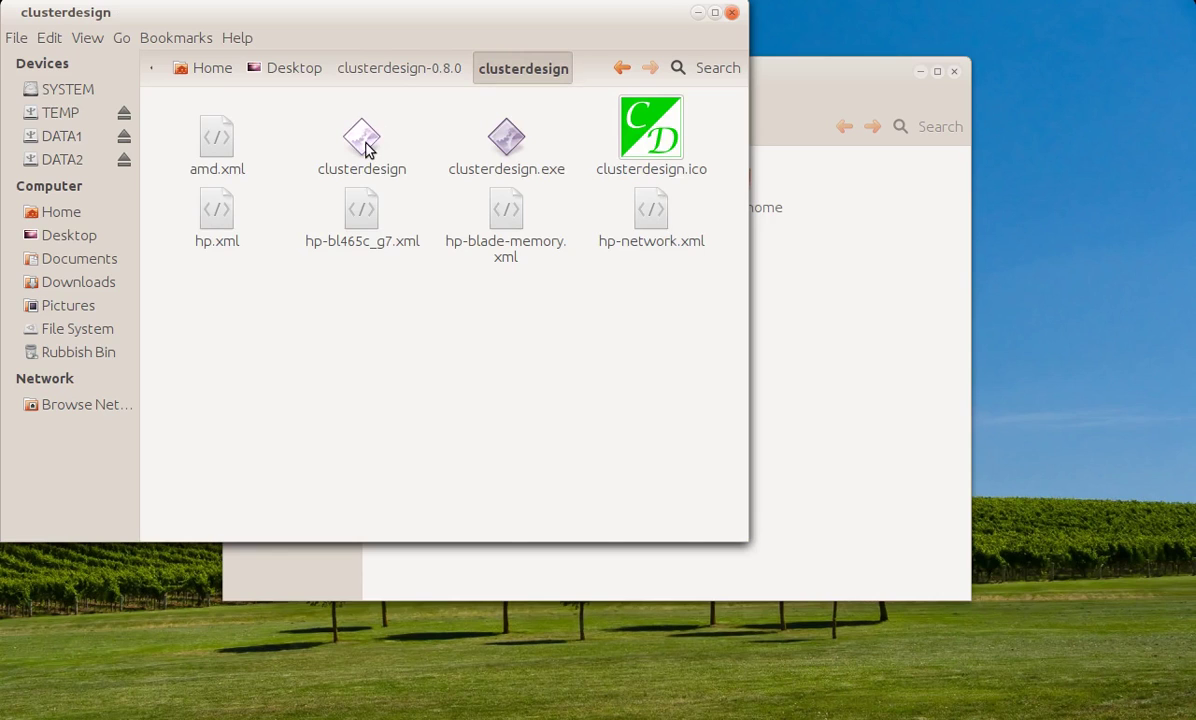
- Launch the Computer Cluster Design Tool maximized and load the hp.xml hardware database
double_click(361, 140)
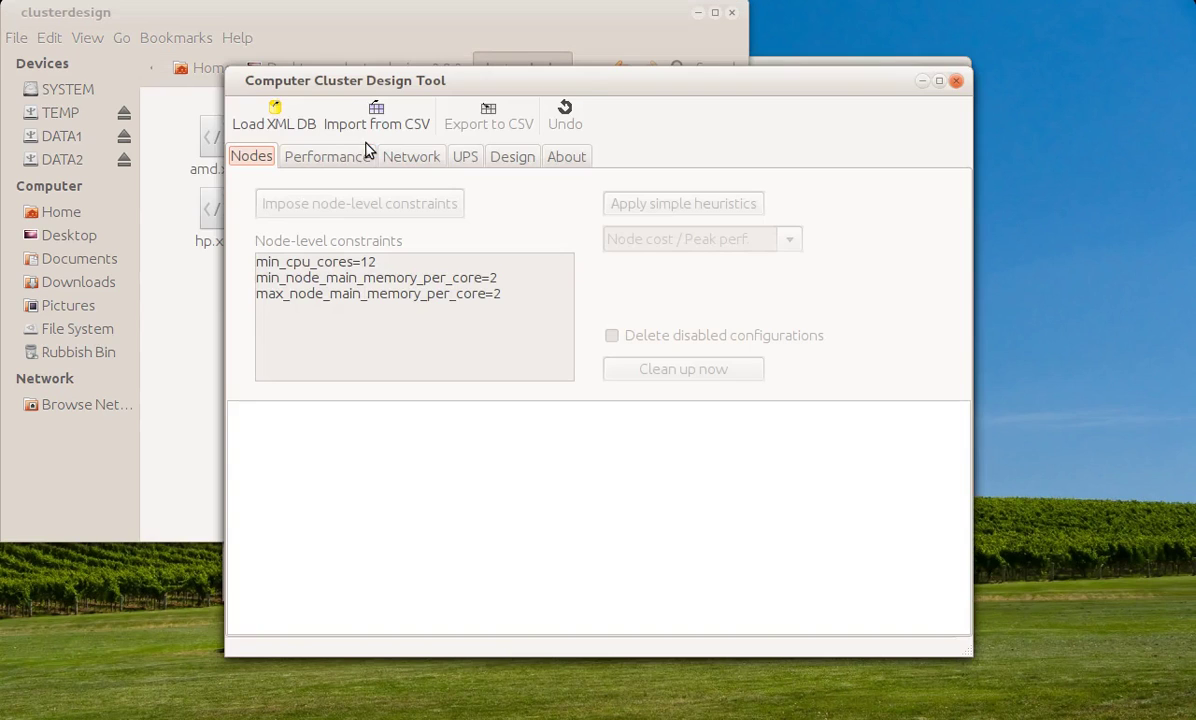
double_click(352, 90)
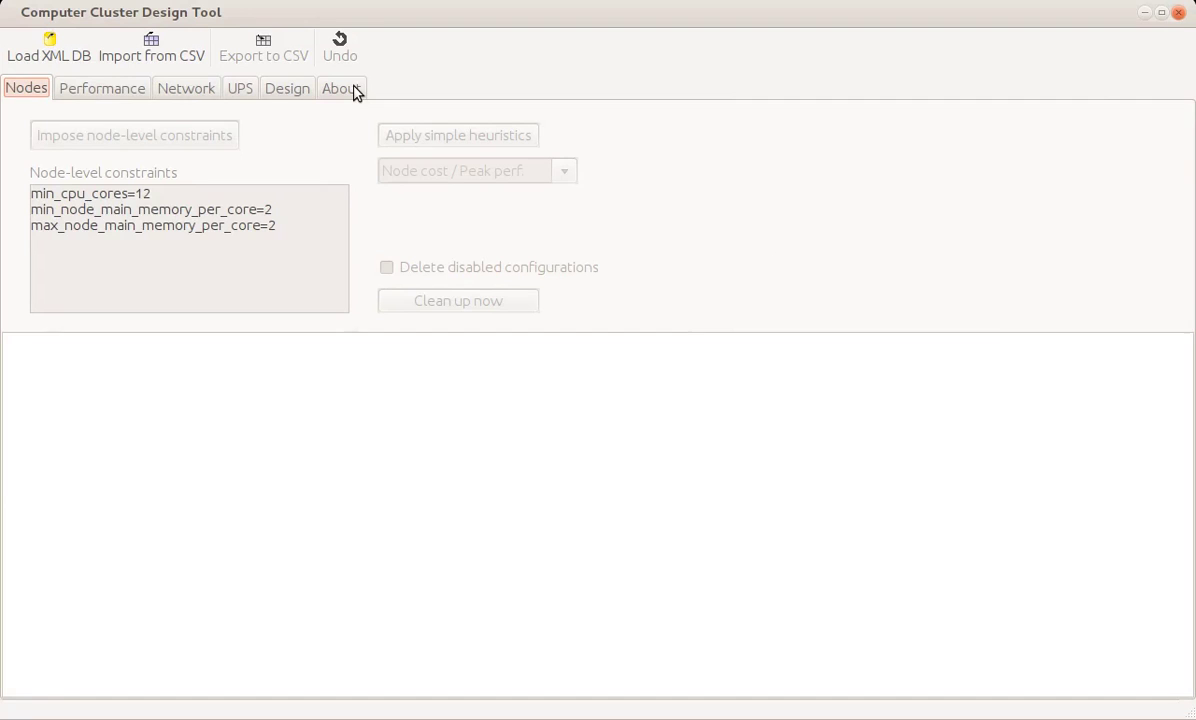
left_click(49, 55)
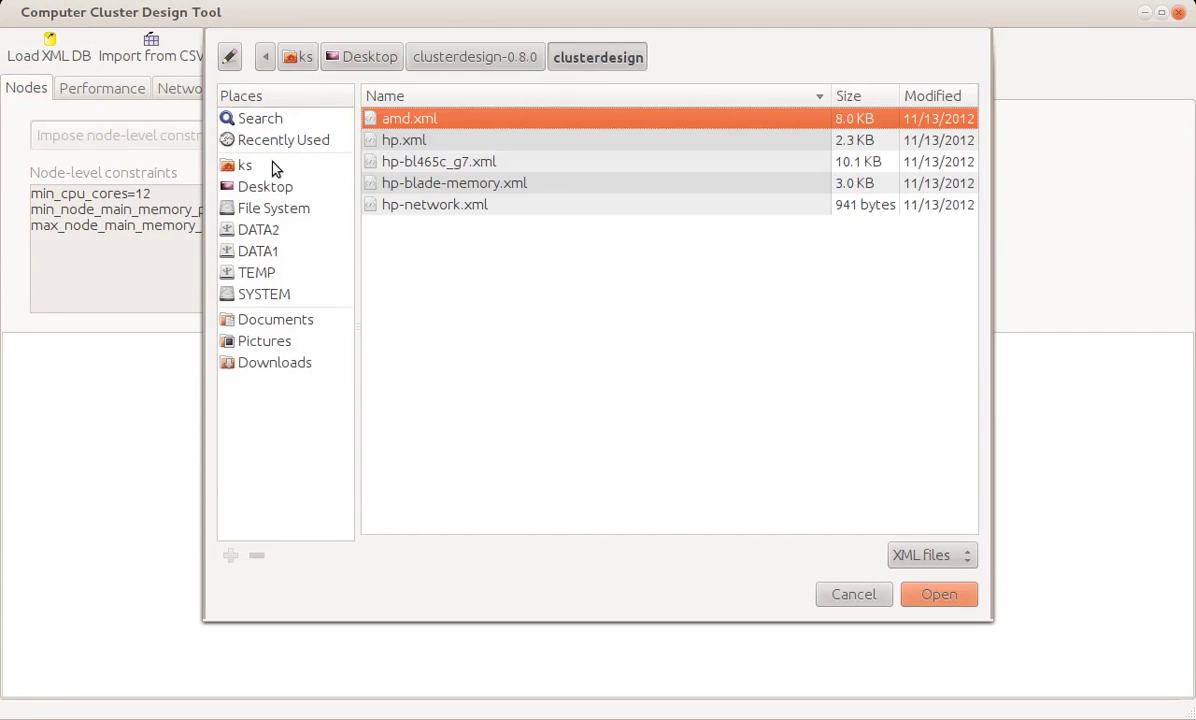
left_click(413, 145)
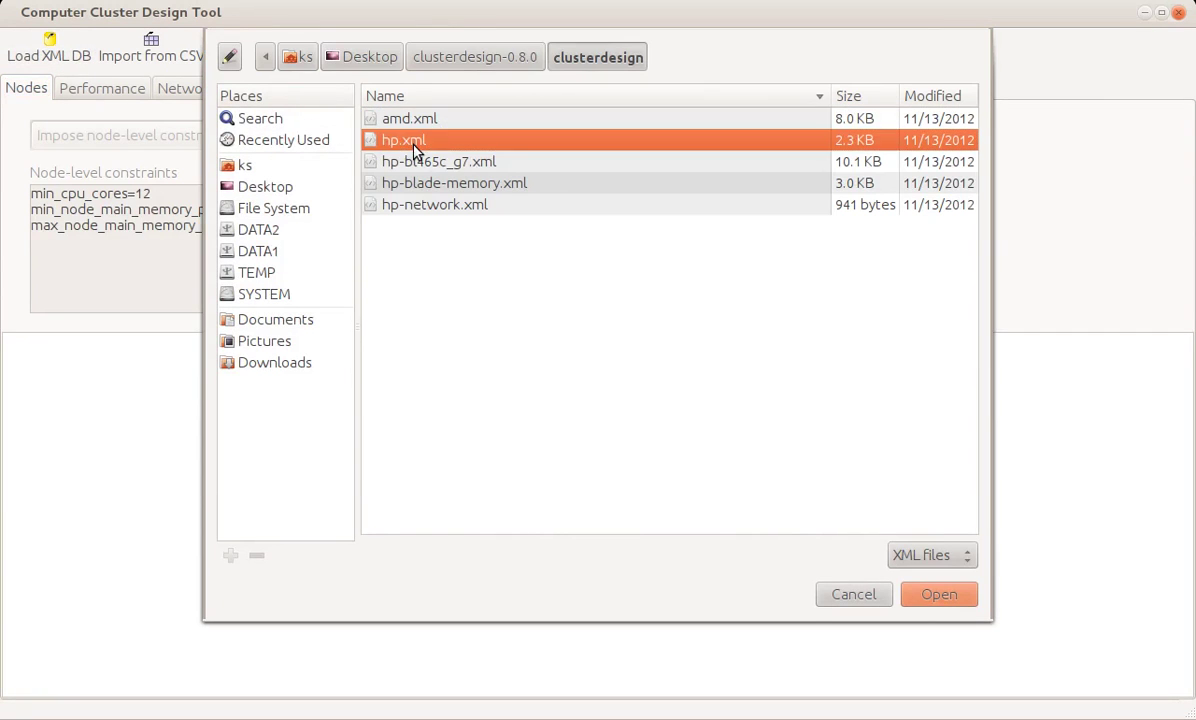
left_click(929, 600)
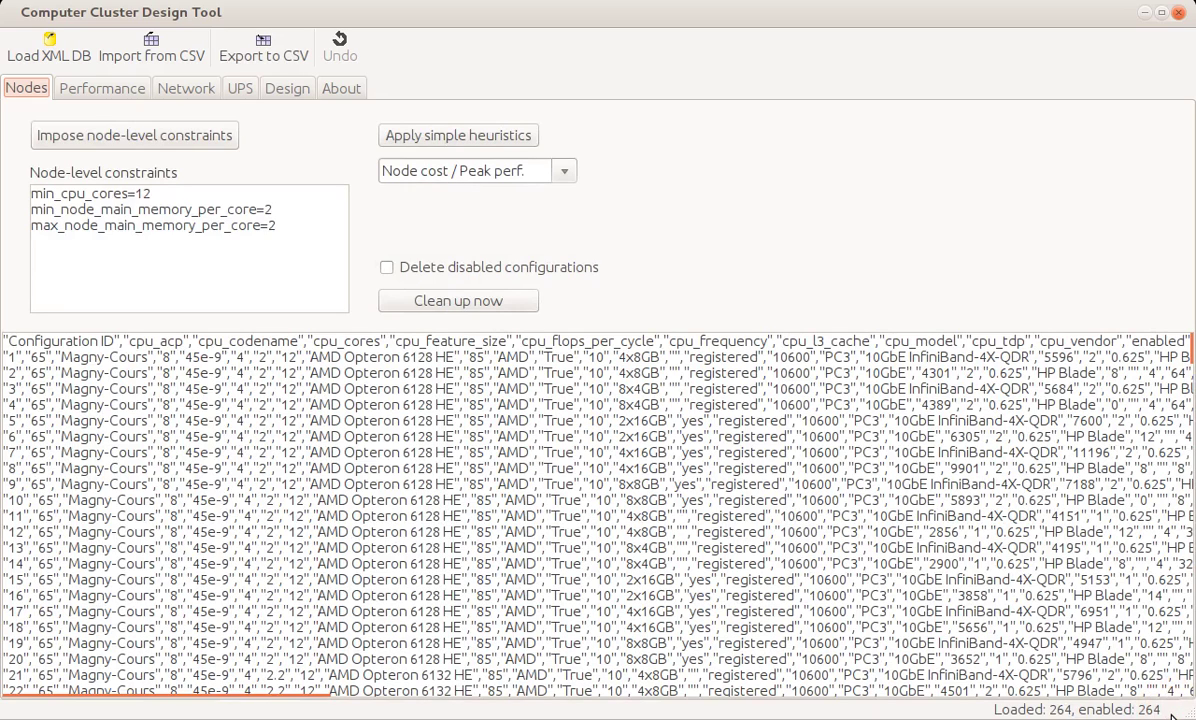
- Apply the node-level constraints, undo them, then apply the simple heuristic
left_click(137, 146)
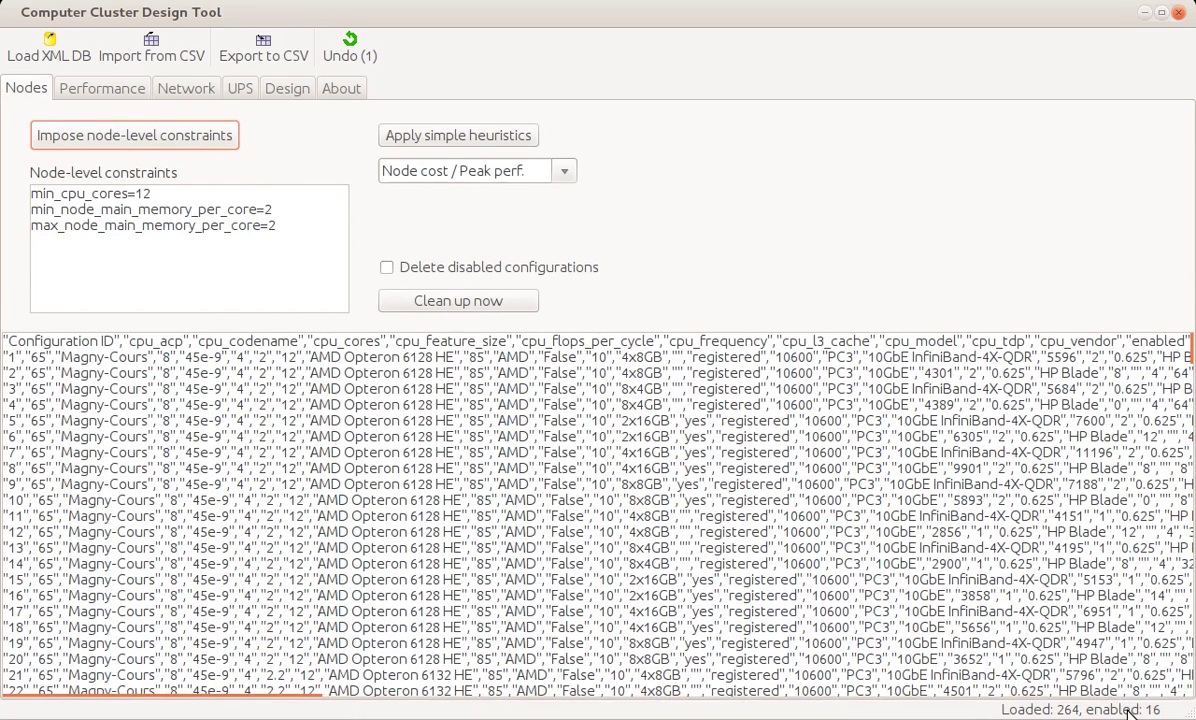
left_click(331, 57)
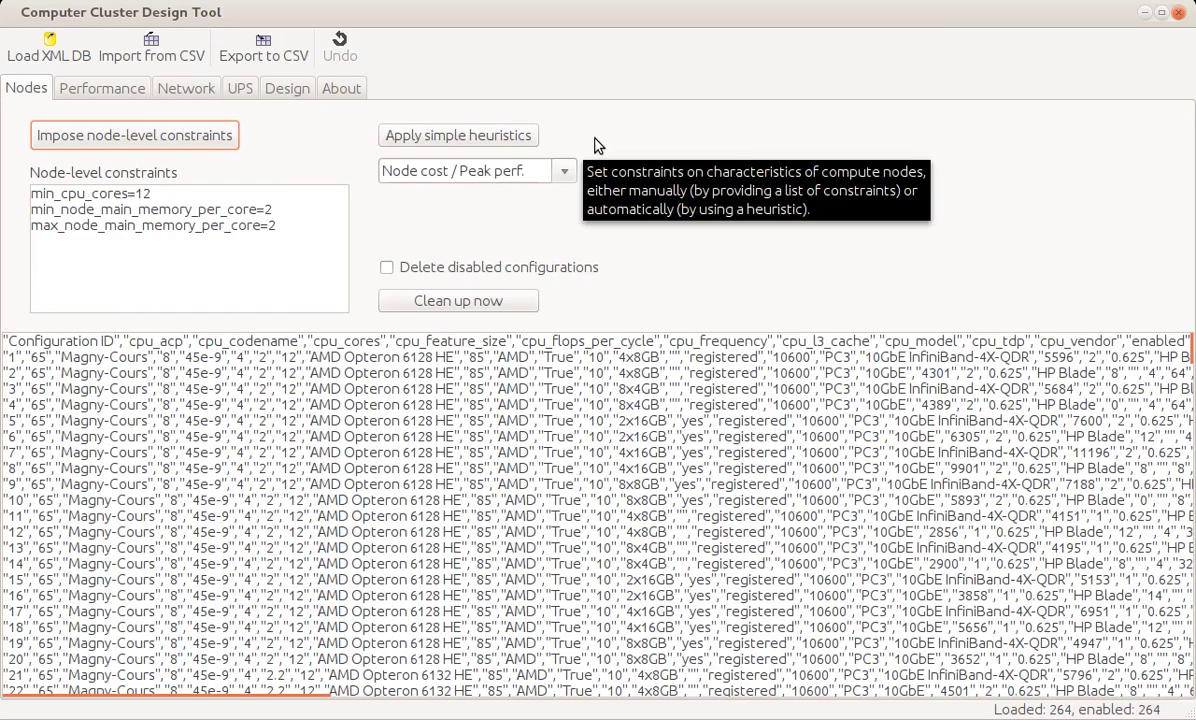
left_click(455, 139)
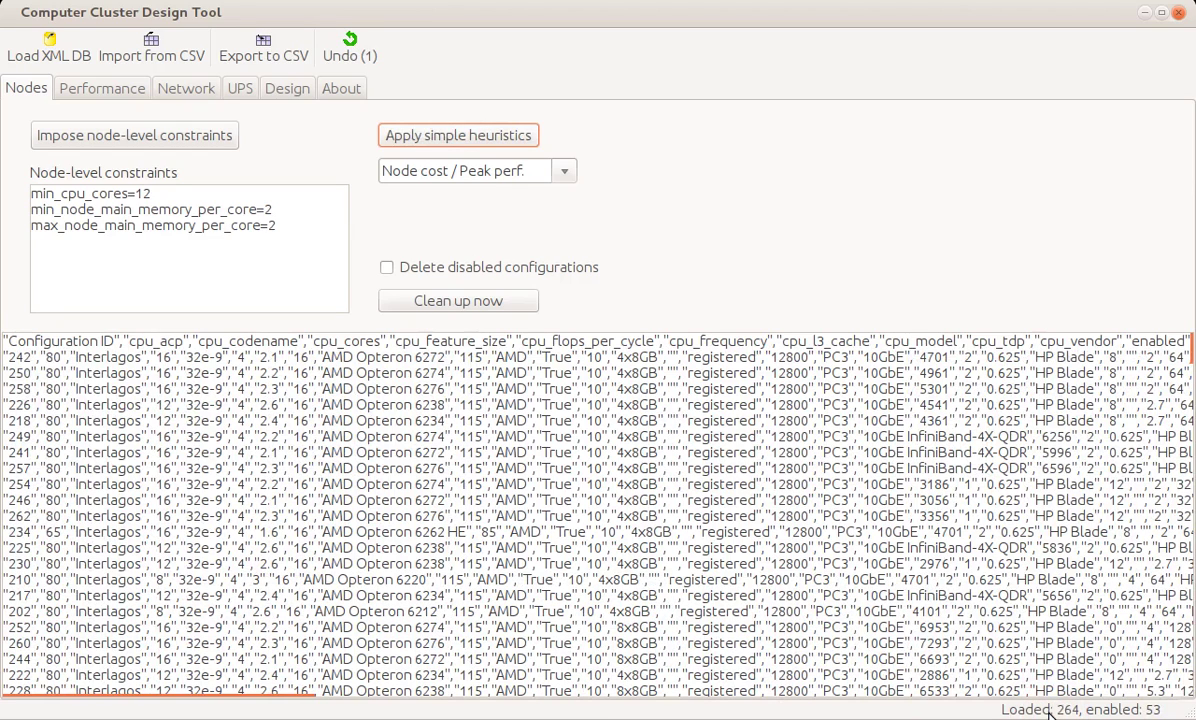
- Undo the heuristic and load and enable the ANSYS Fluent 13 performance model
left_click(349, 47)
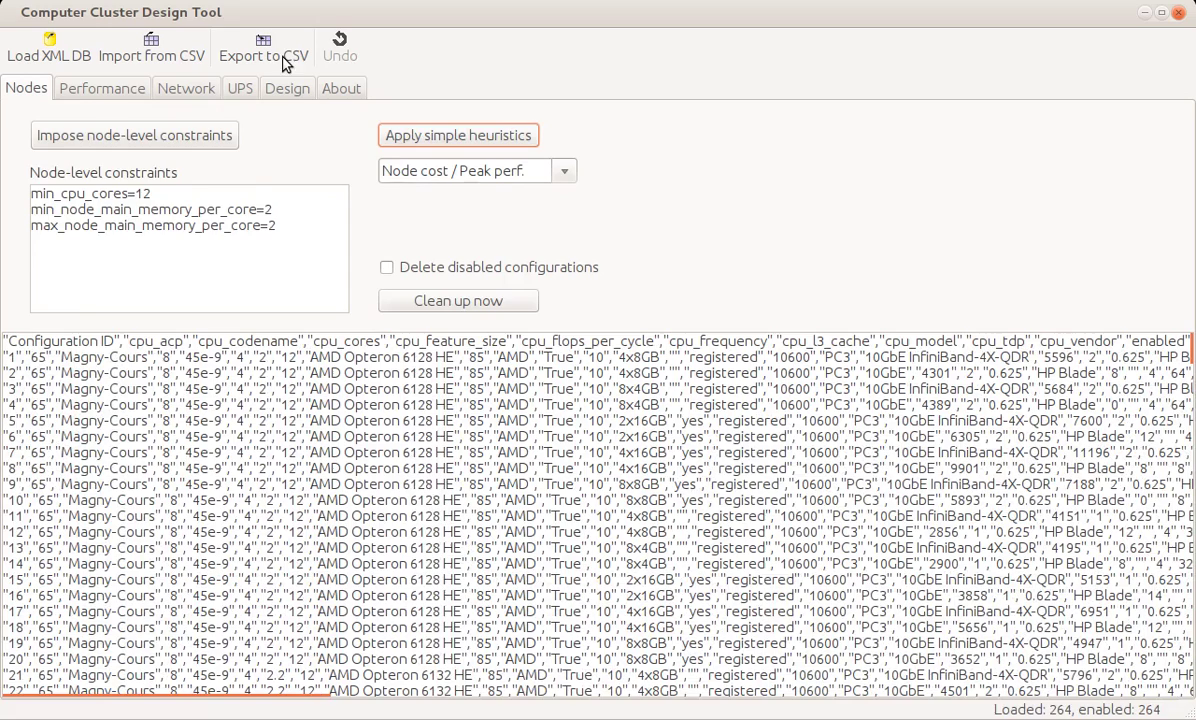
left_click(70, 92)
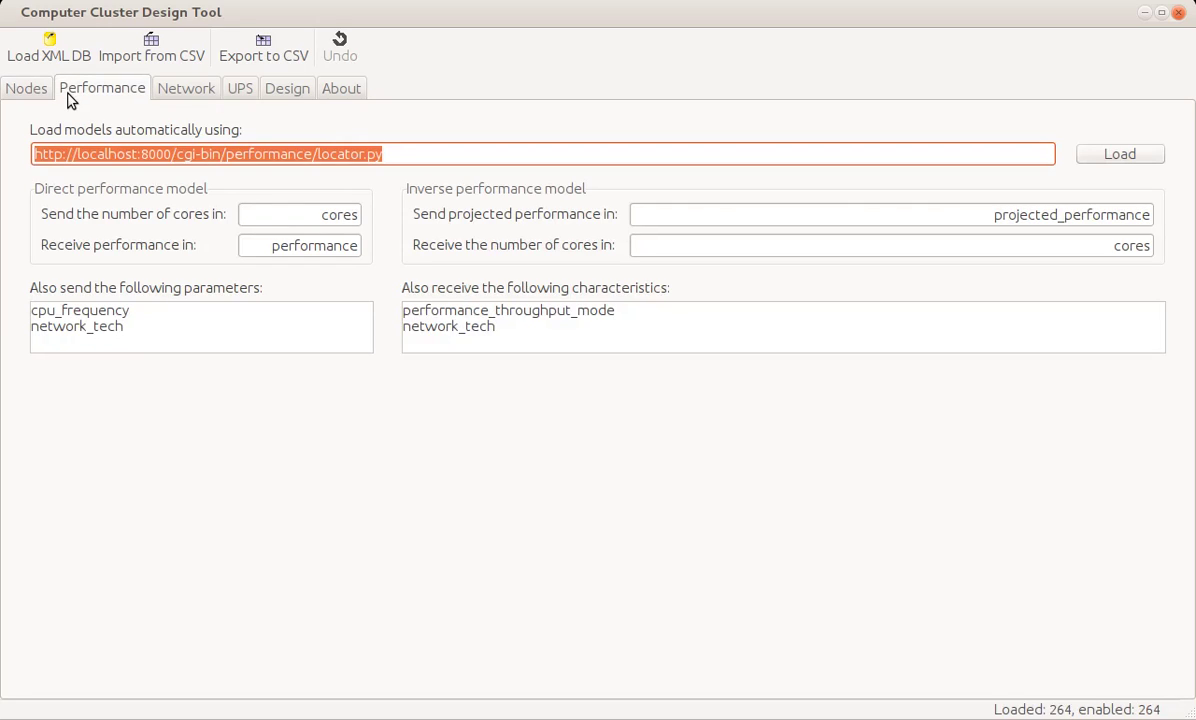
left_click(1113, 158)
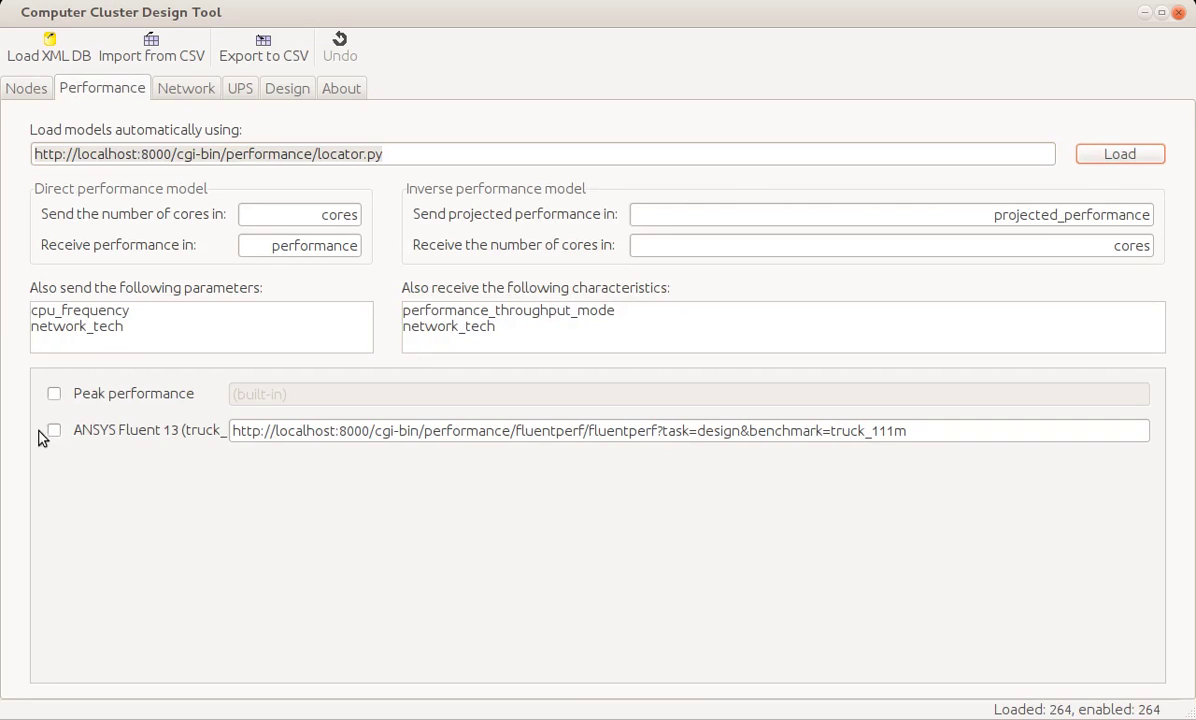
left_click(55, 432)
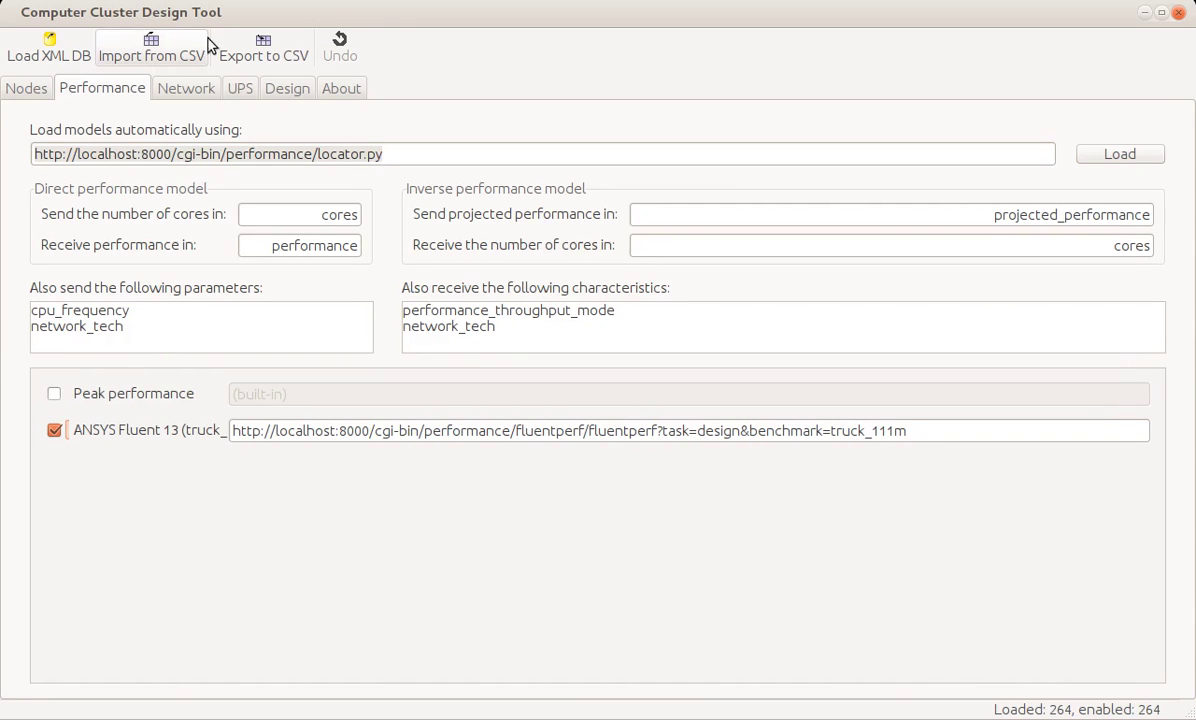
- Load the network models and enable the non-blocking Fat-Tree model
left_click(187, 88)
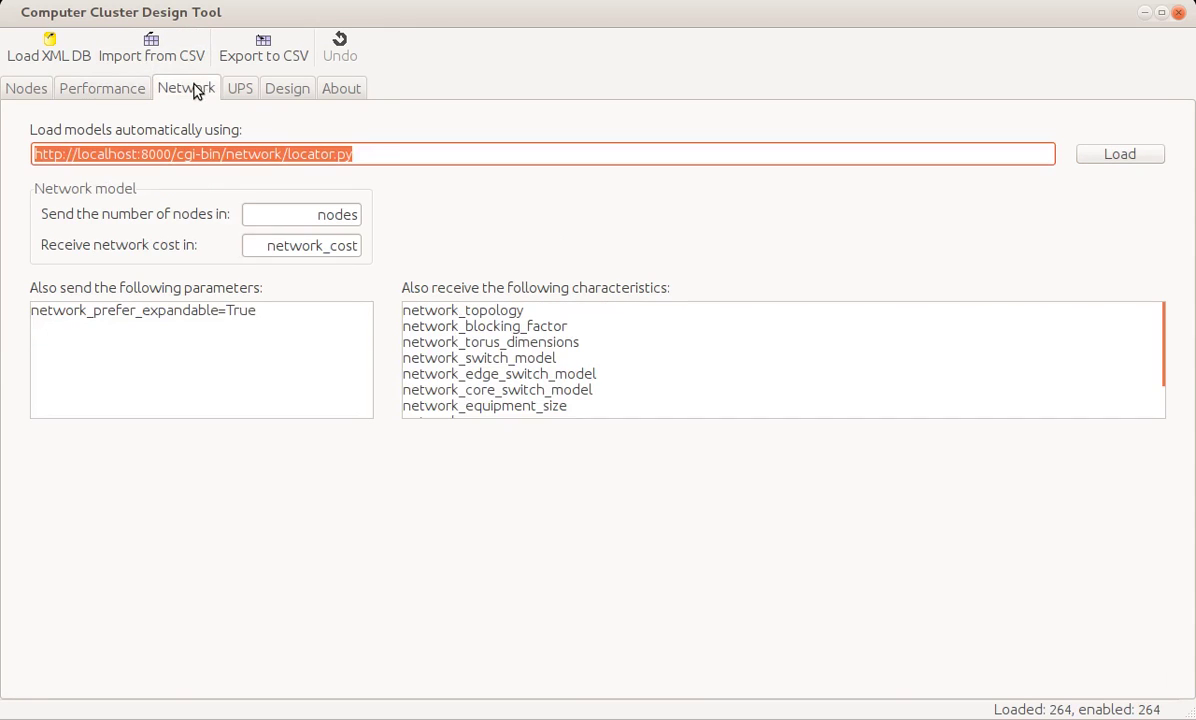
left_click(1101, 158)
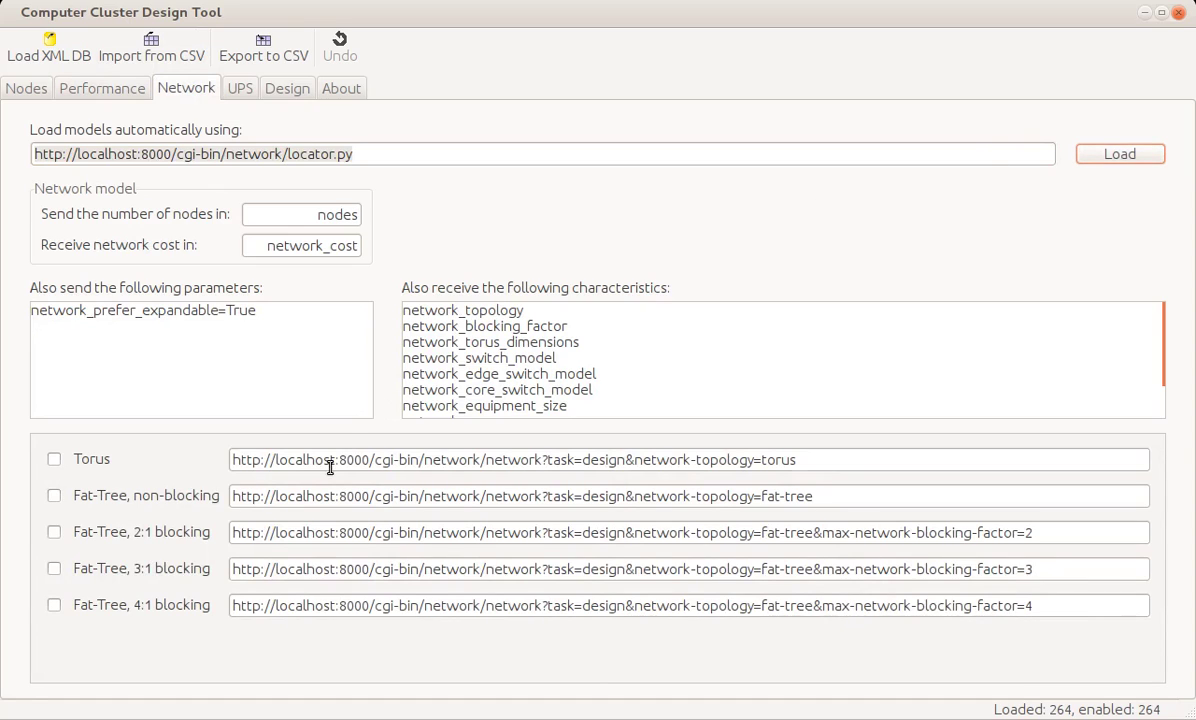
left_click(56, 497)
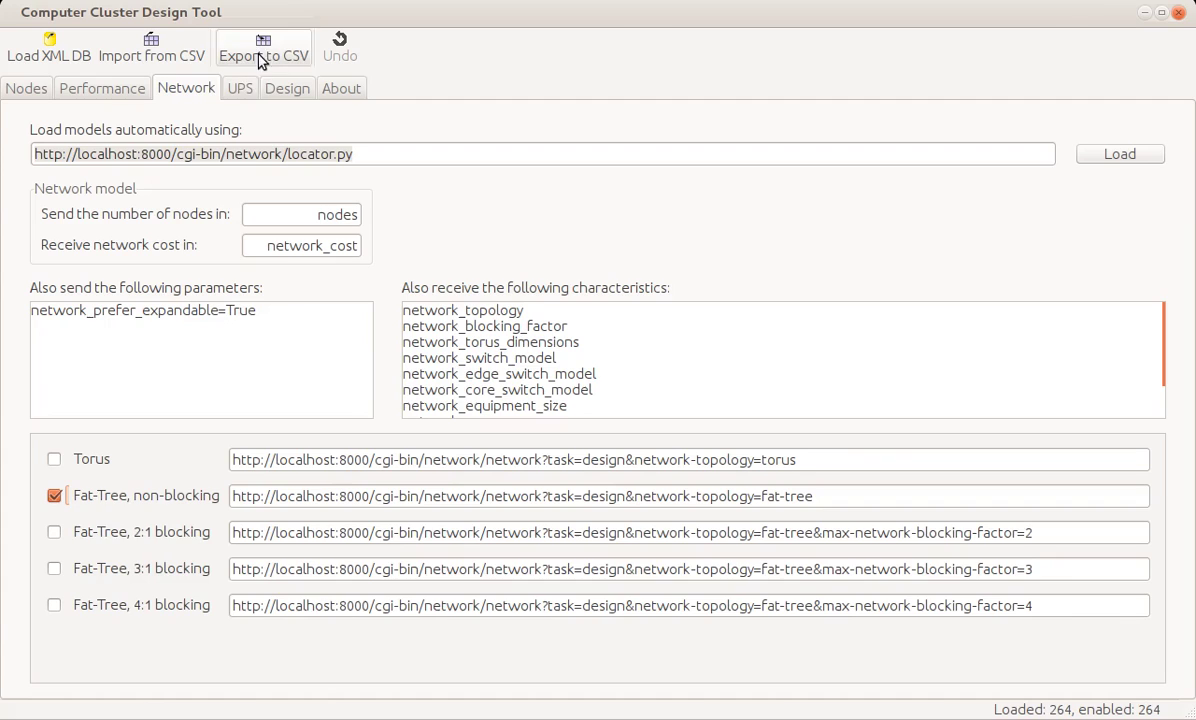
- Load the UPS models and enable Liebert APM (up to 45 kW)
left_click(243, 89)
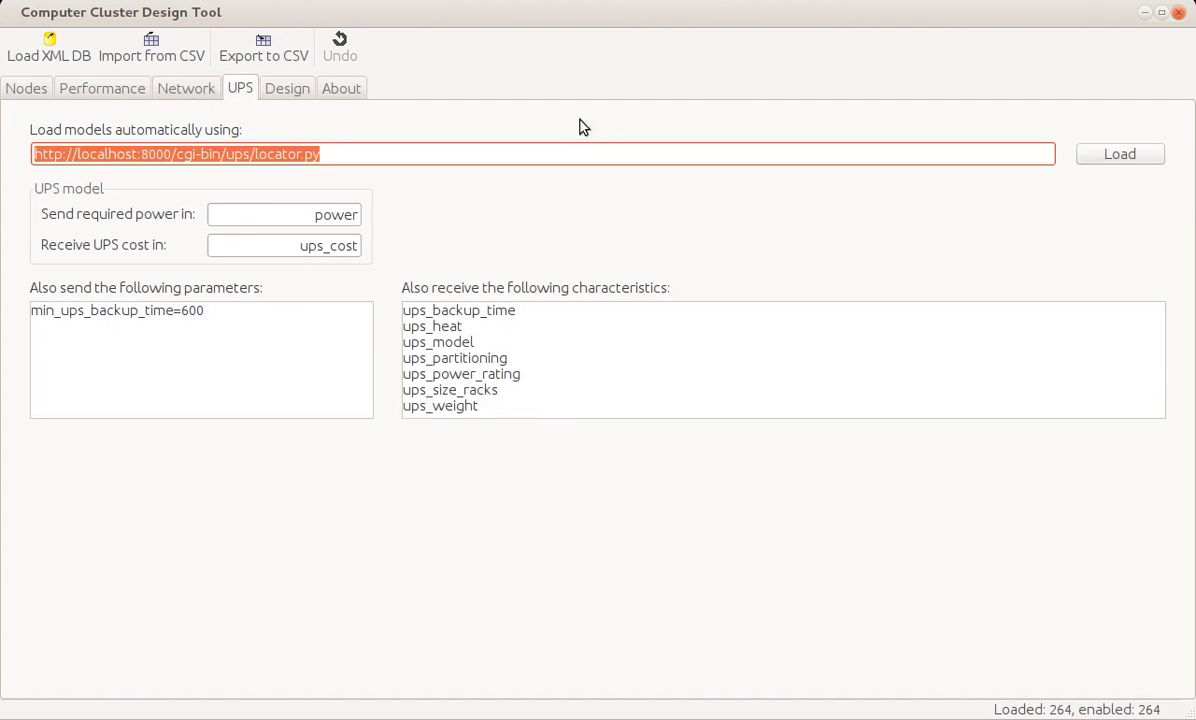
left_click(1130, 158)
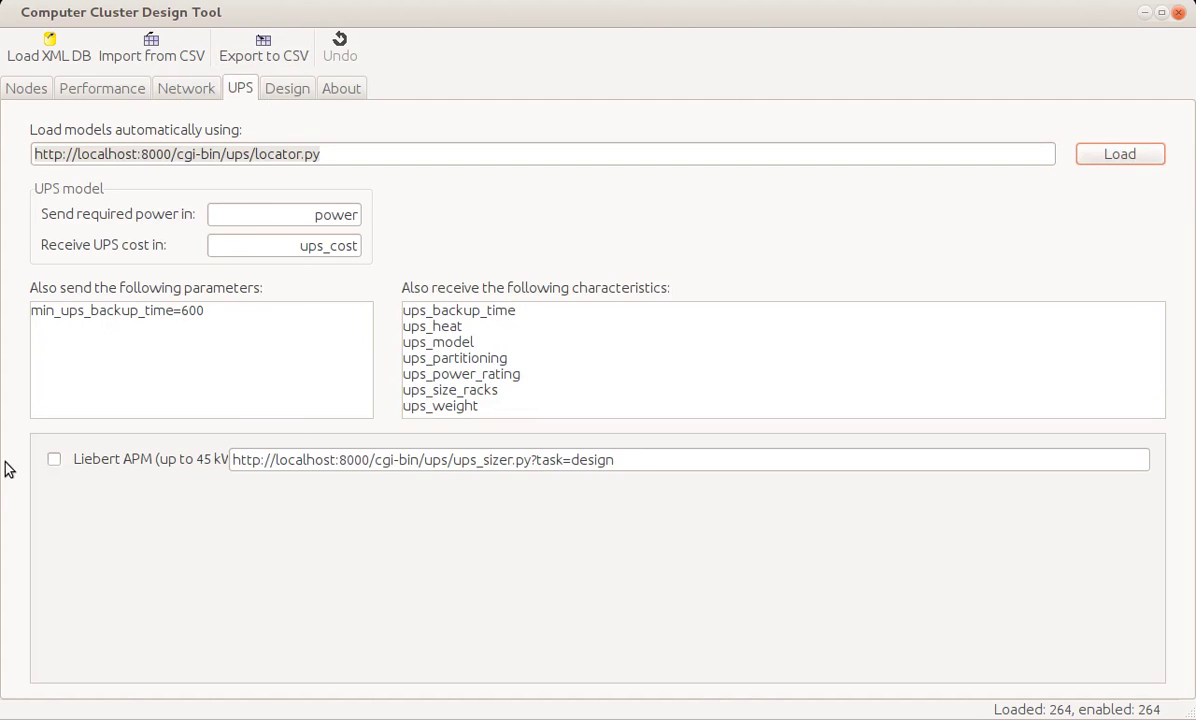
left_click(54, 459)
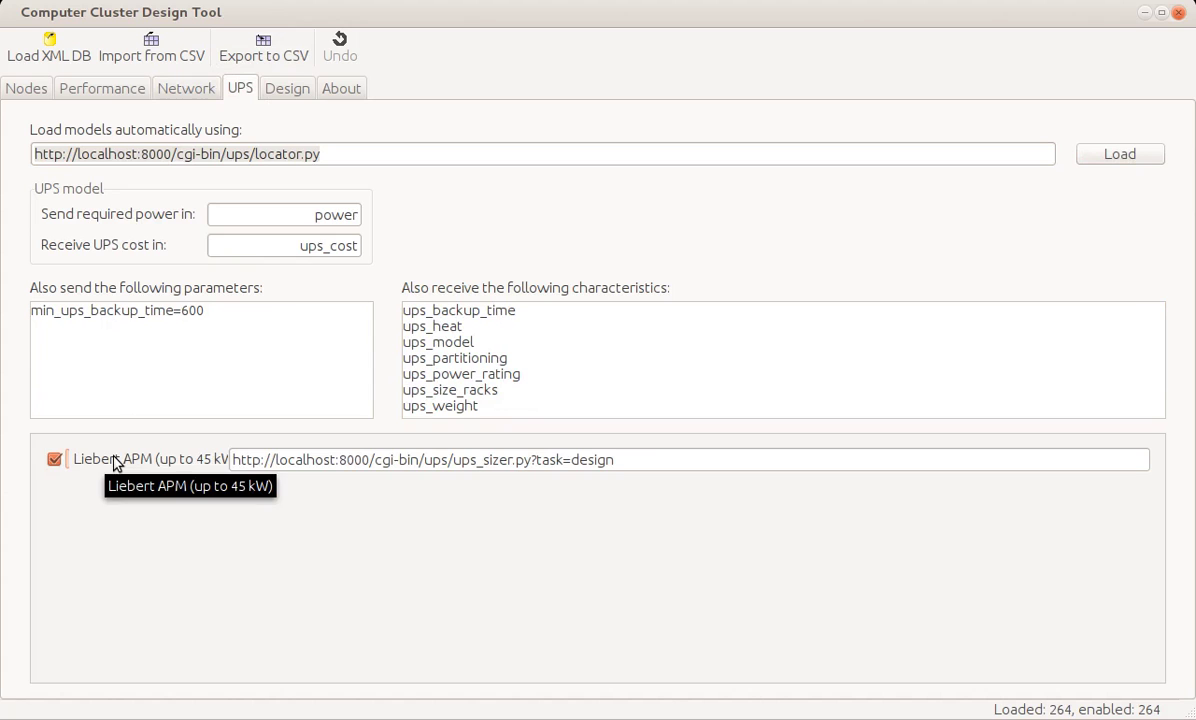
- Review the Design tab: min_performance 240, max_capex 150000, max_power 10000, and configuration panes
left_click(283, 95)
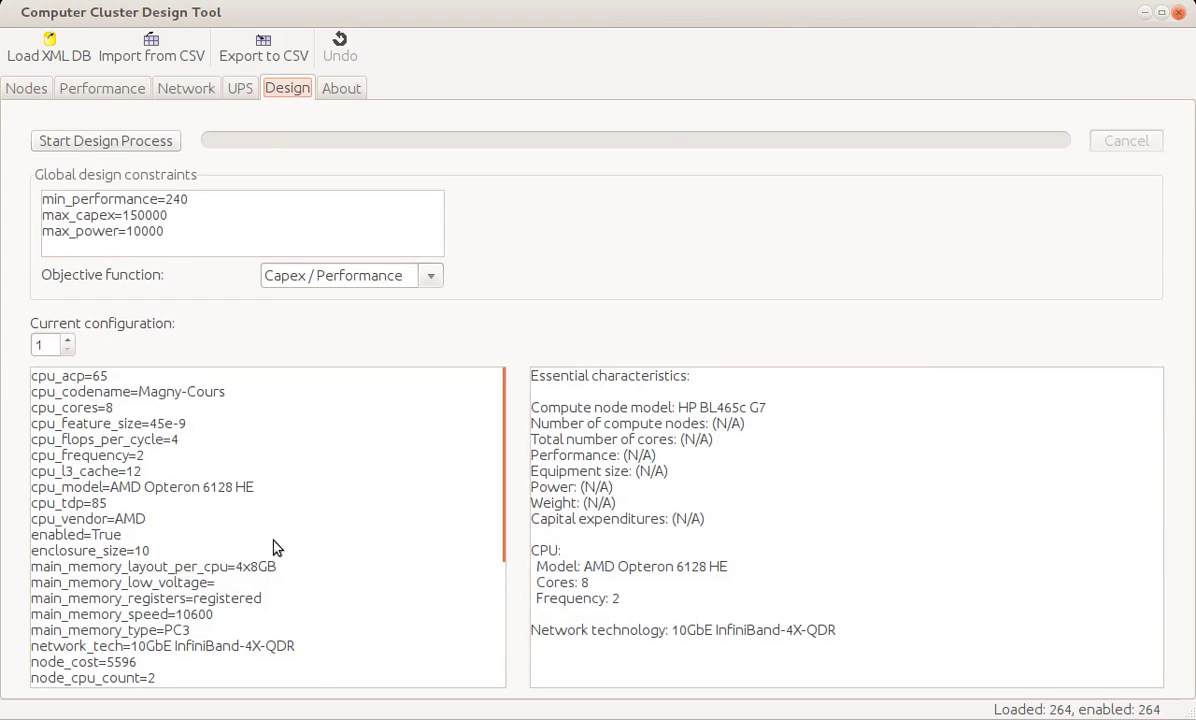
left_click_drag(315, 668, 88, 385)
left_click(152, 452)
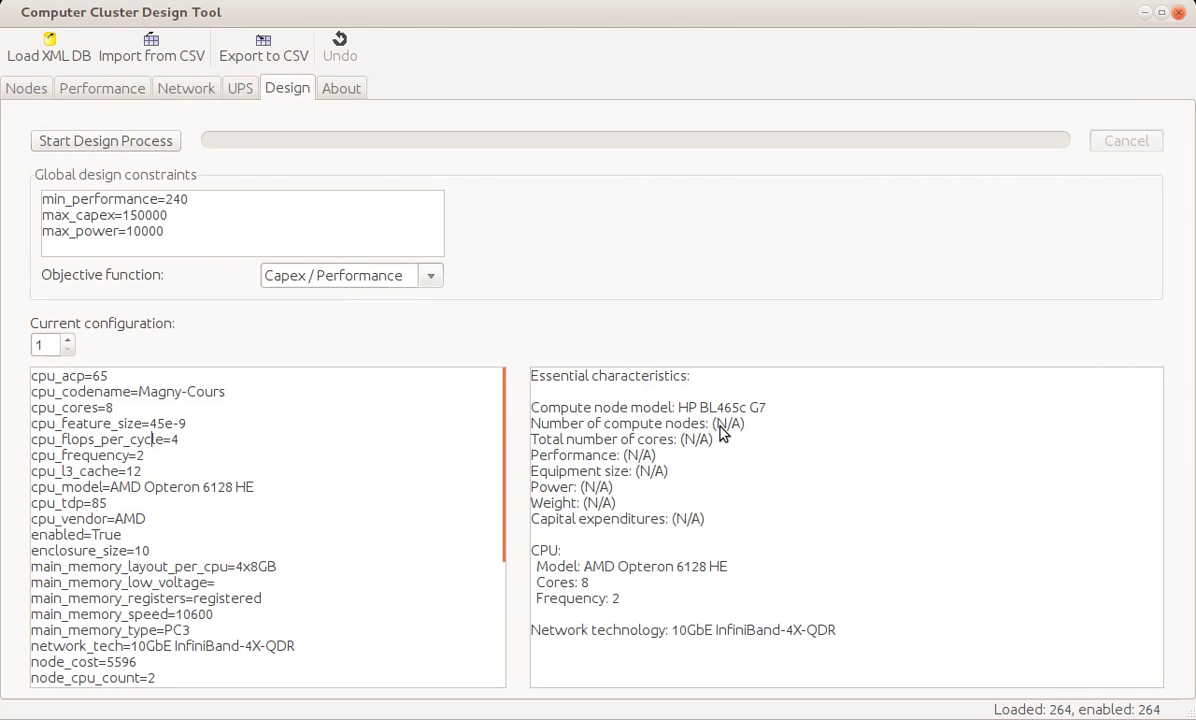
left_click_drag(765, 388, 890, 646)
left_click(890, 646)
left_click_drag(248, 243, 29, 196)
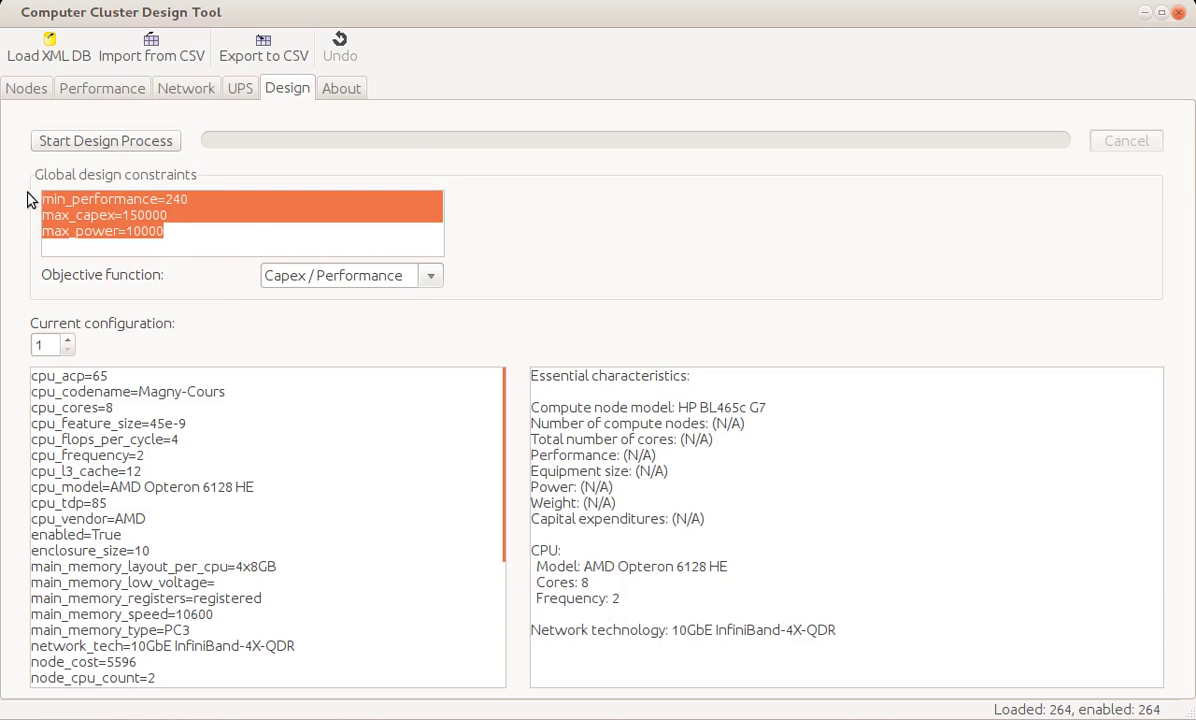
left_click(250, 235)
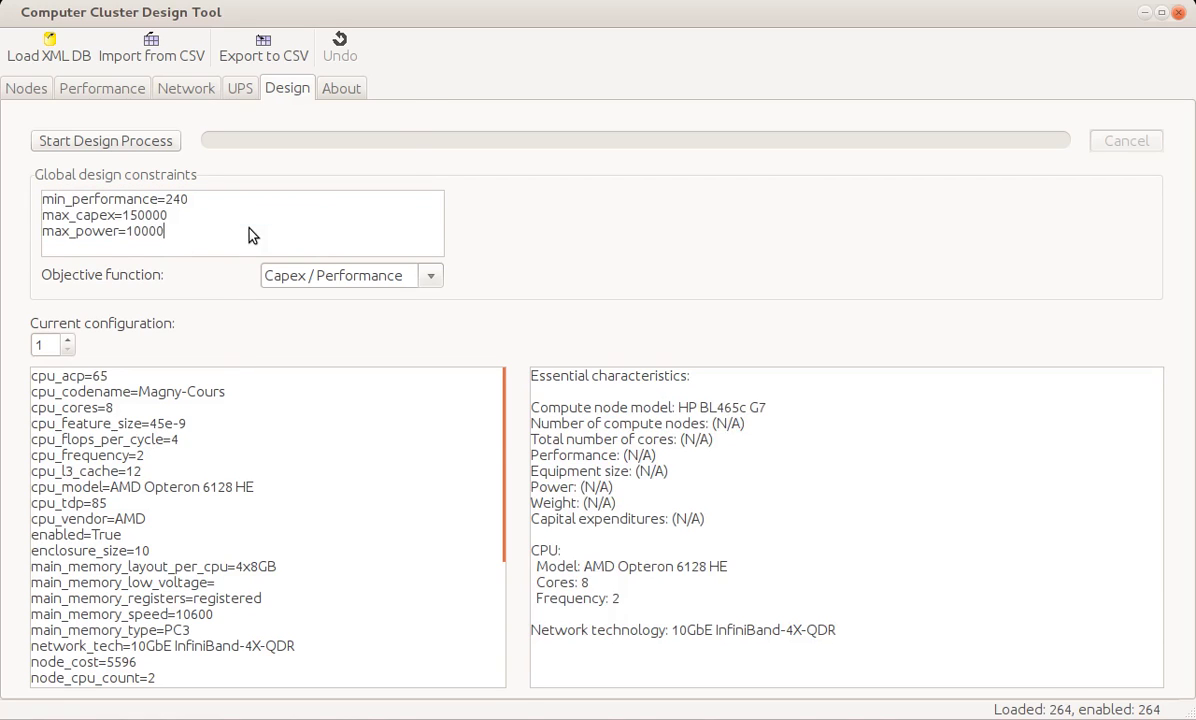
- Run the design process, leaving 5 of 264 configurations, best 13 nodes at capex 132608
left_click(170, 142)
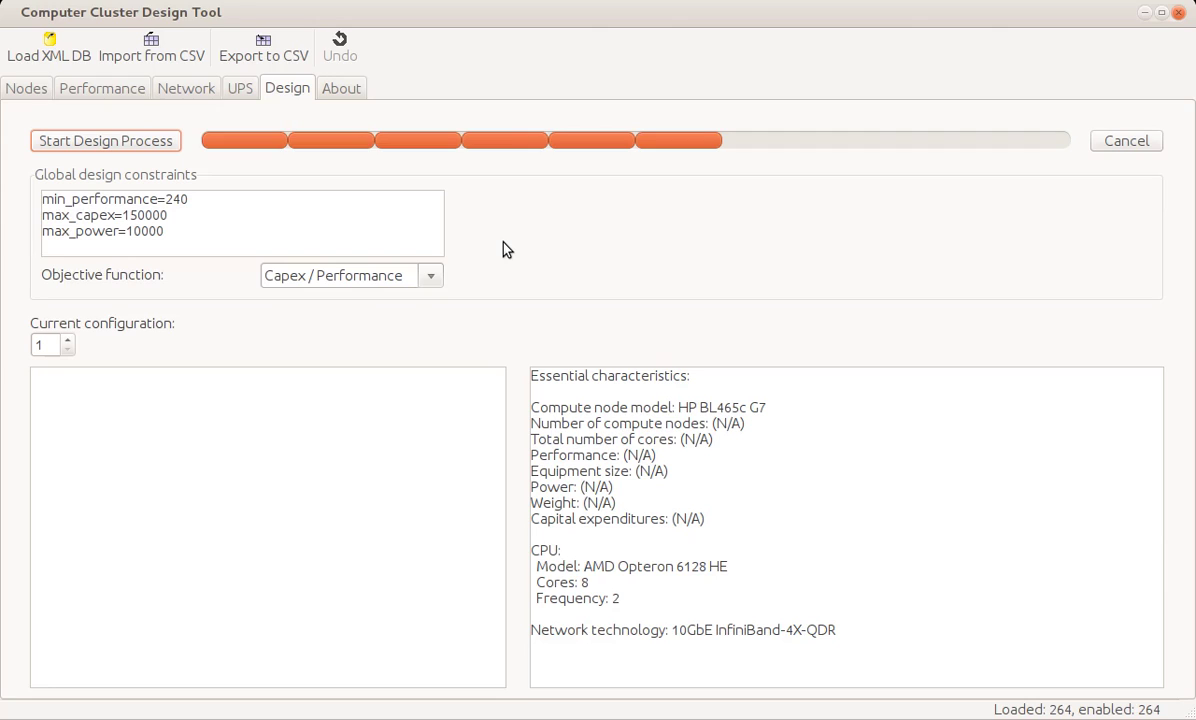
double_click(176, 199)
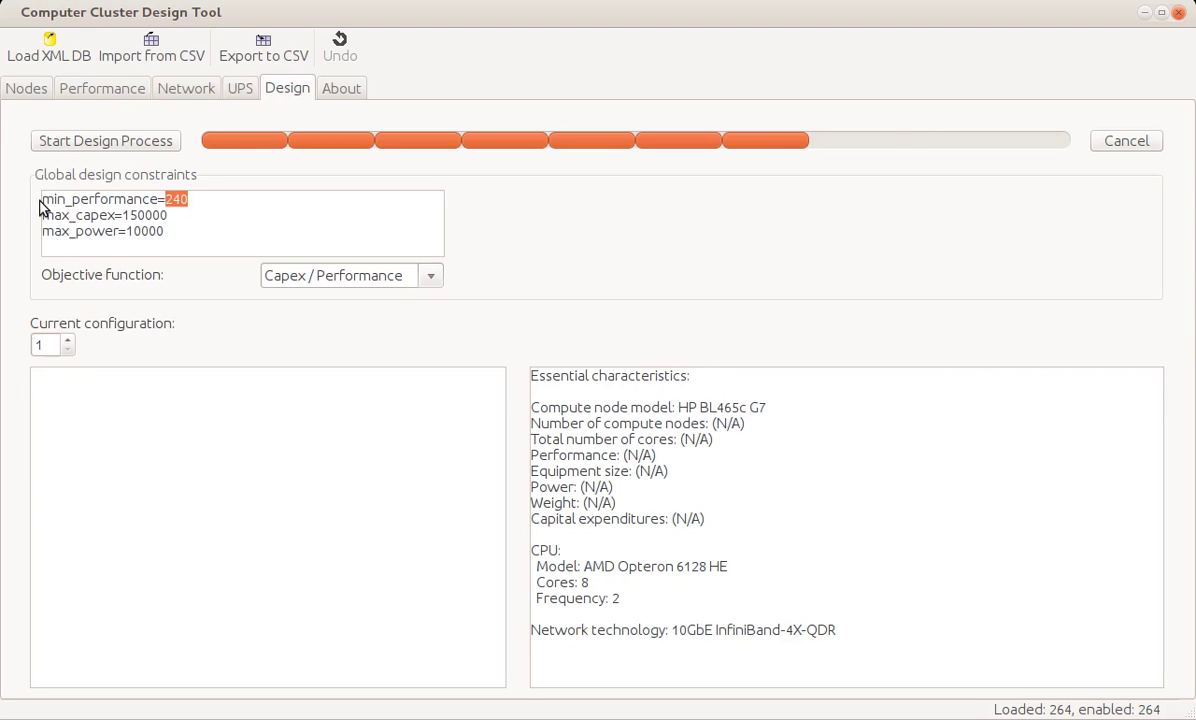
left_click(181, 199)
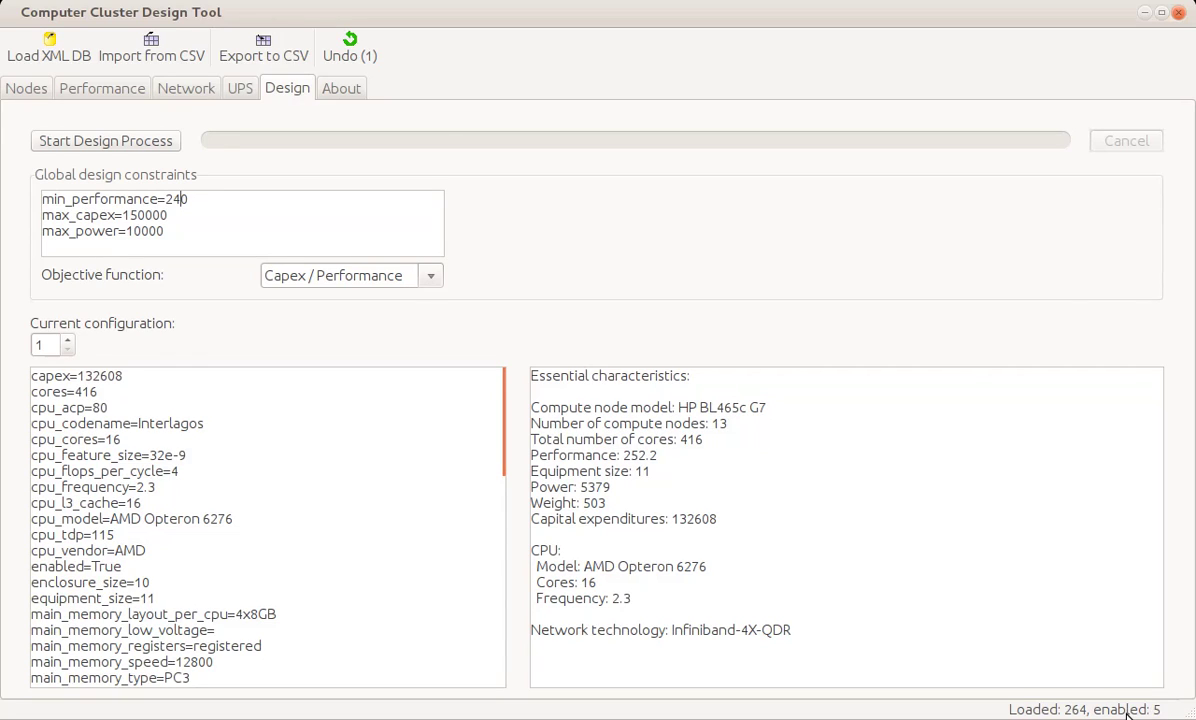
- Step the Current configuration forward to configuration 5 (Opteron 6234)
left_click(1128, 712)
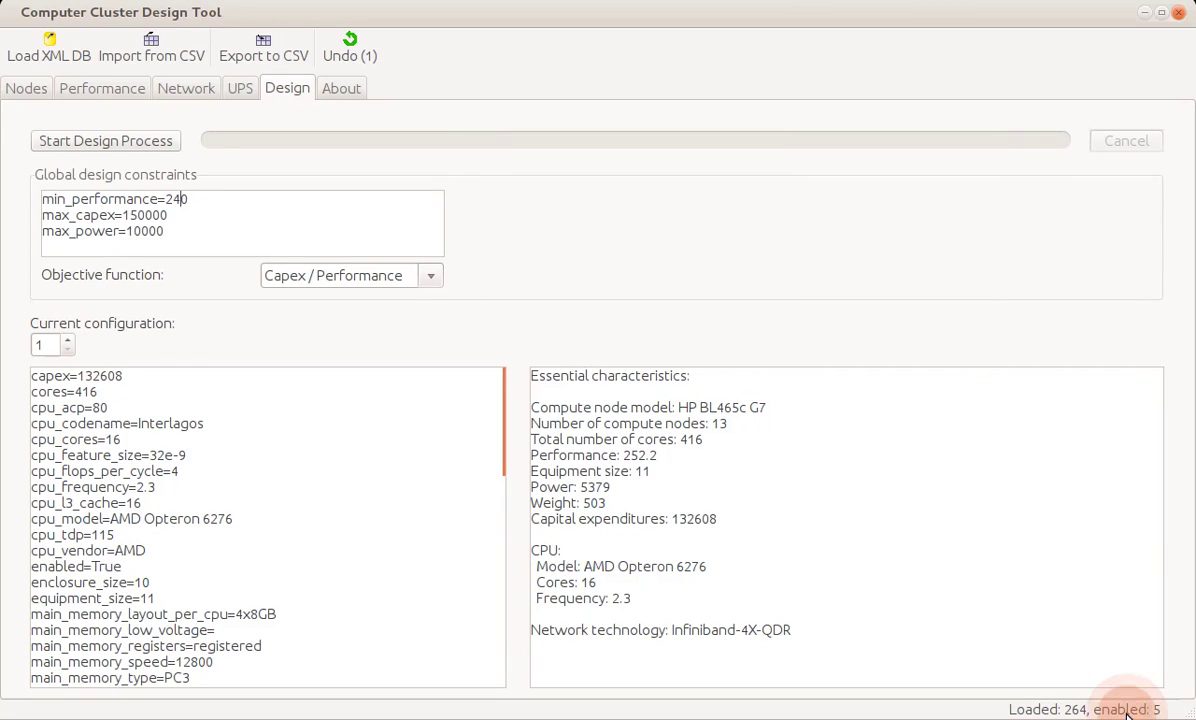
left_click(67, 341)
left_click(67, 341)
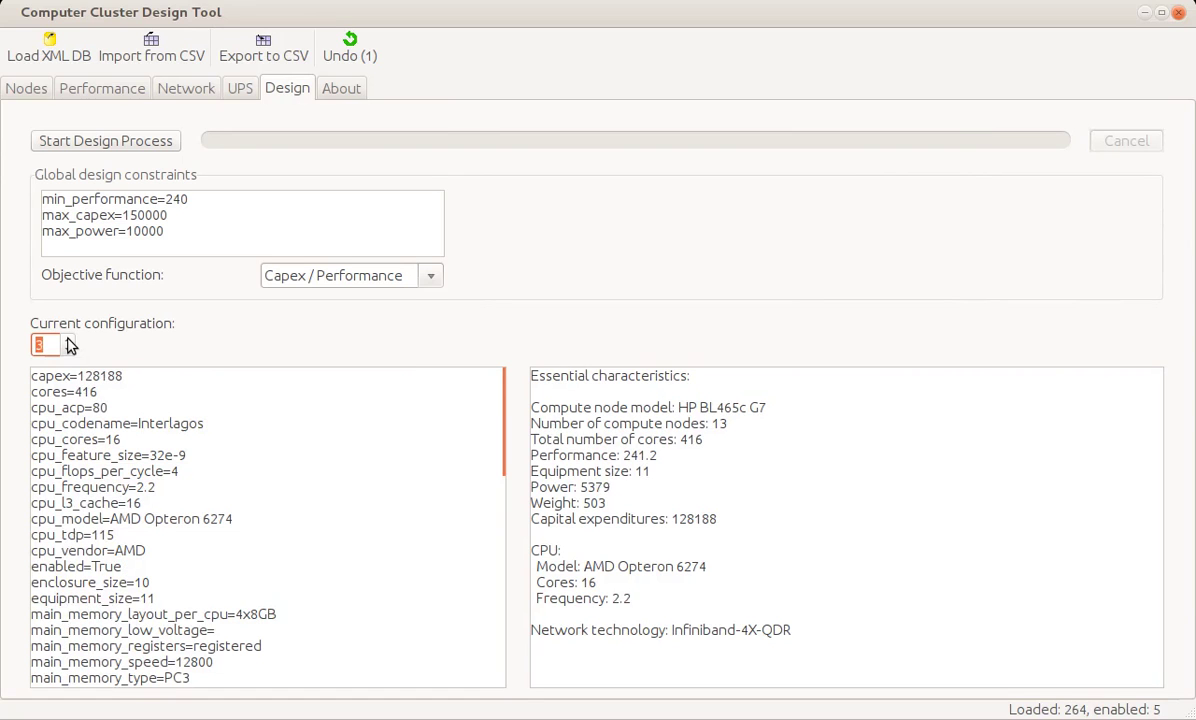
left_click(67, 341)
left_click(67, 341)
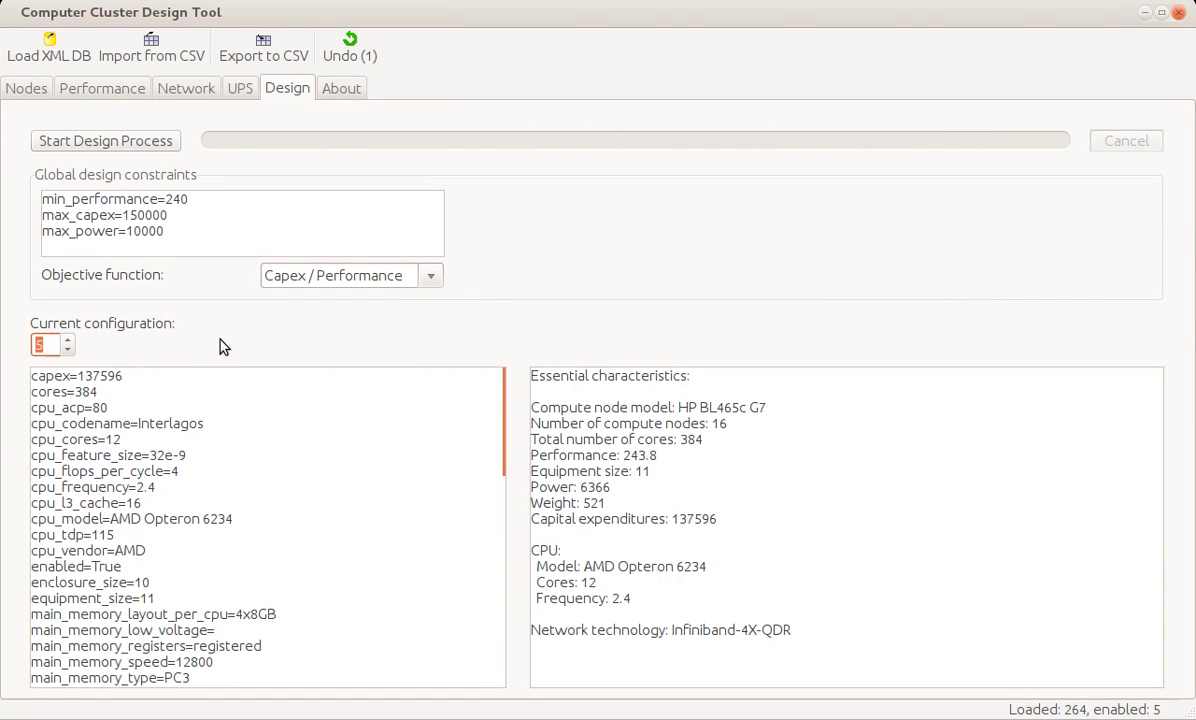
mouse_move(815, 487)
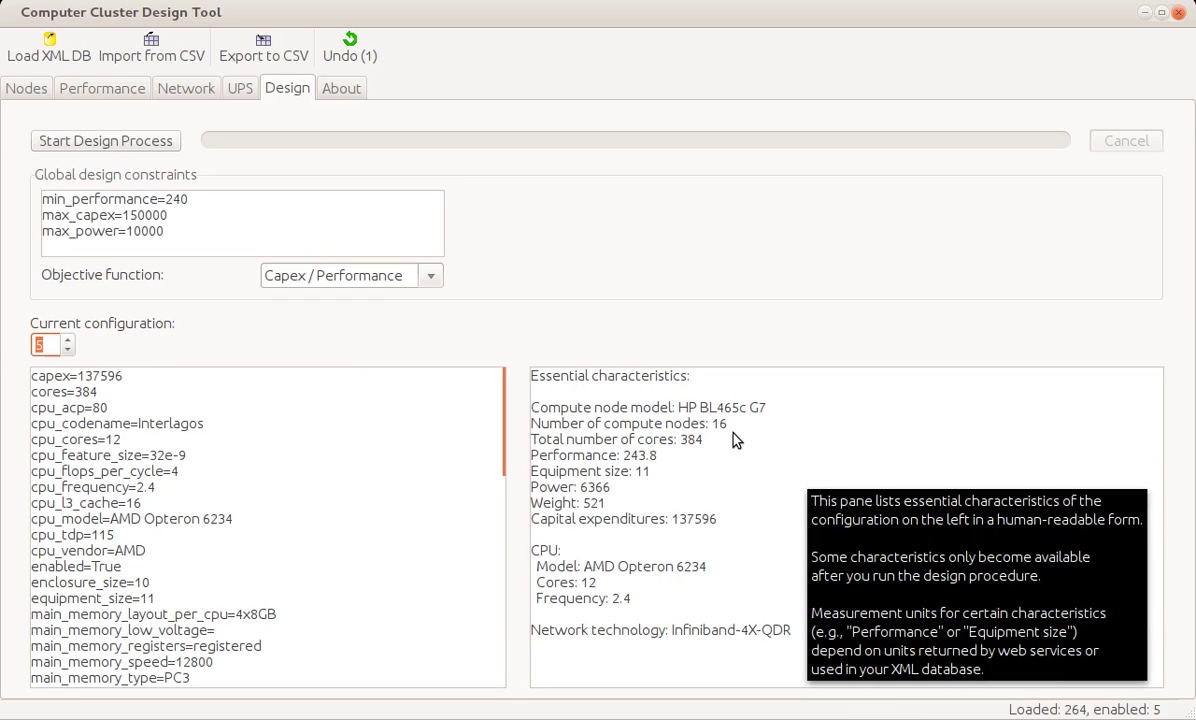
- Review configuration 5's values: 16 compute nodes, 6366 power and capex 137596
left_click_drag(714, 426, 732, 426)
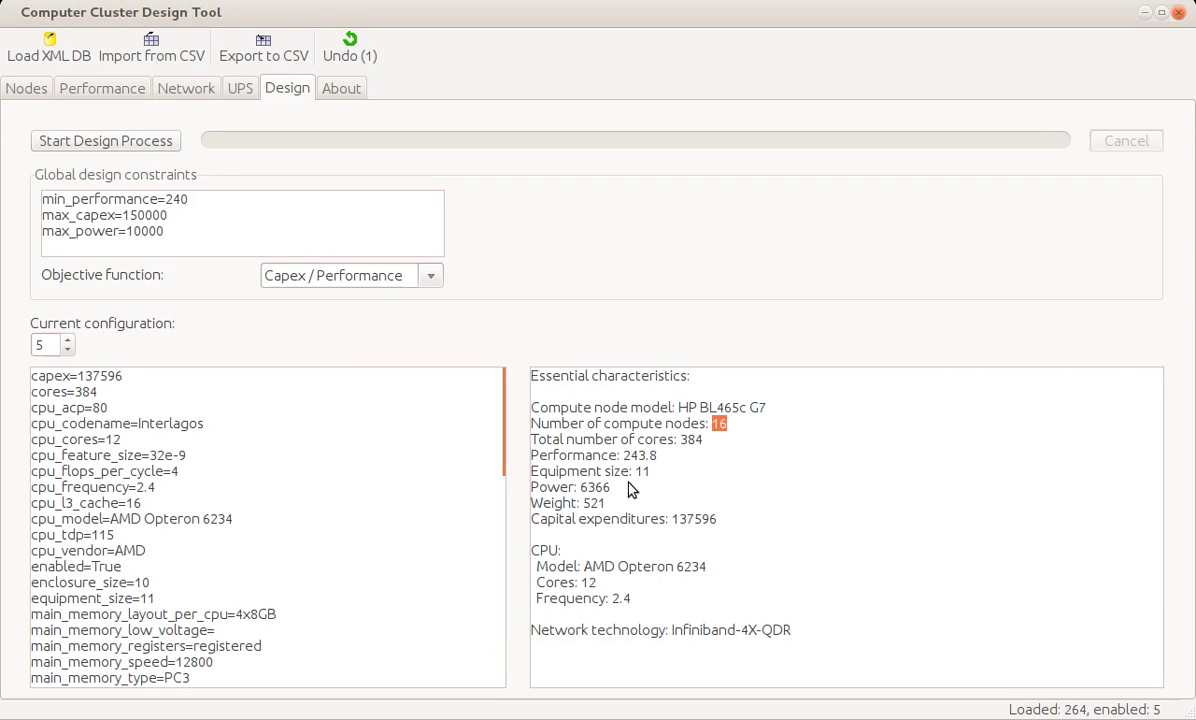
left_click_drag(580, 488, 619, 495)
left_click(587, 505)
left_click_drag(693, 519, 703, 530)
left_click(716, 527)
- Step to configuration 6 and compare its capex of 162776 against the max_capex limit
left_click(68, 339)
mouse_move(212, 342)
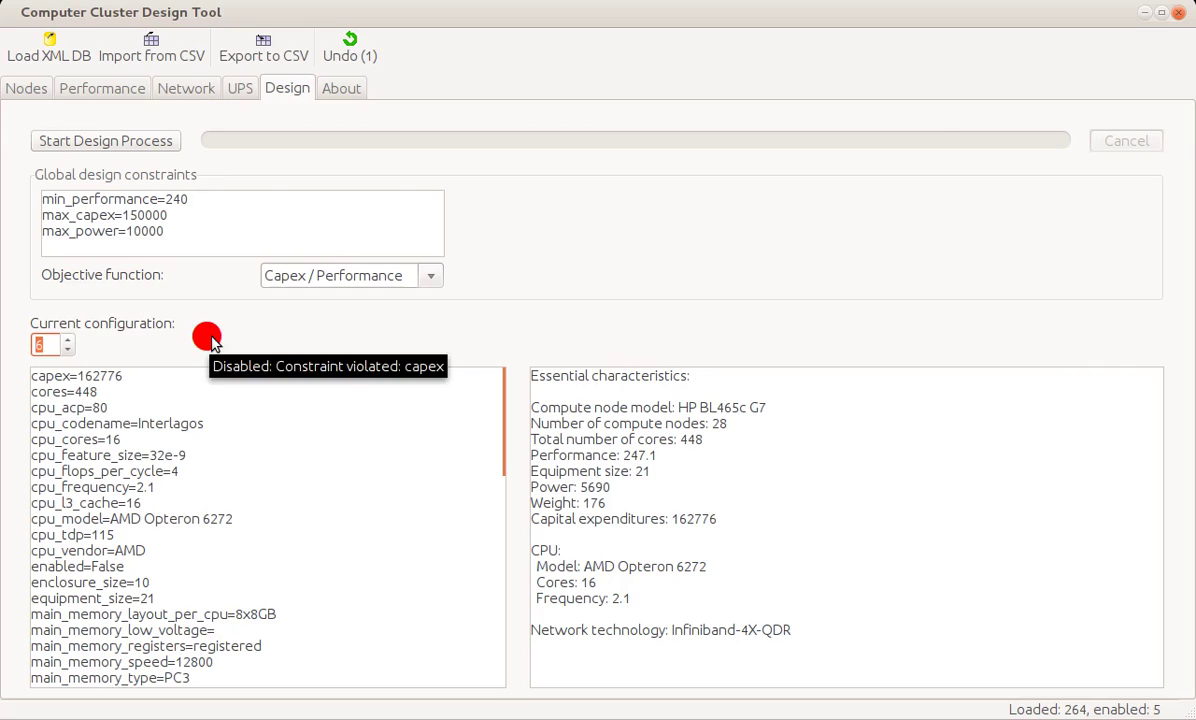
left_click_drag(670, 520, 719, 526)
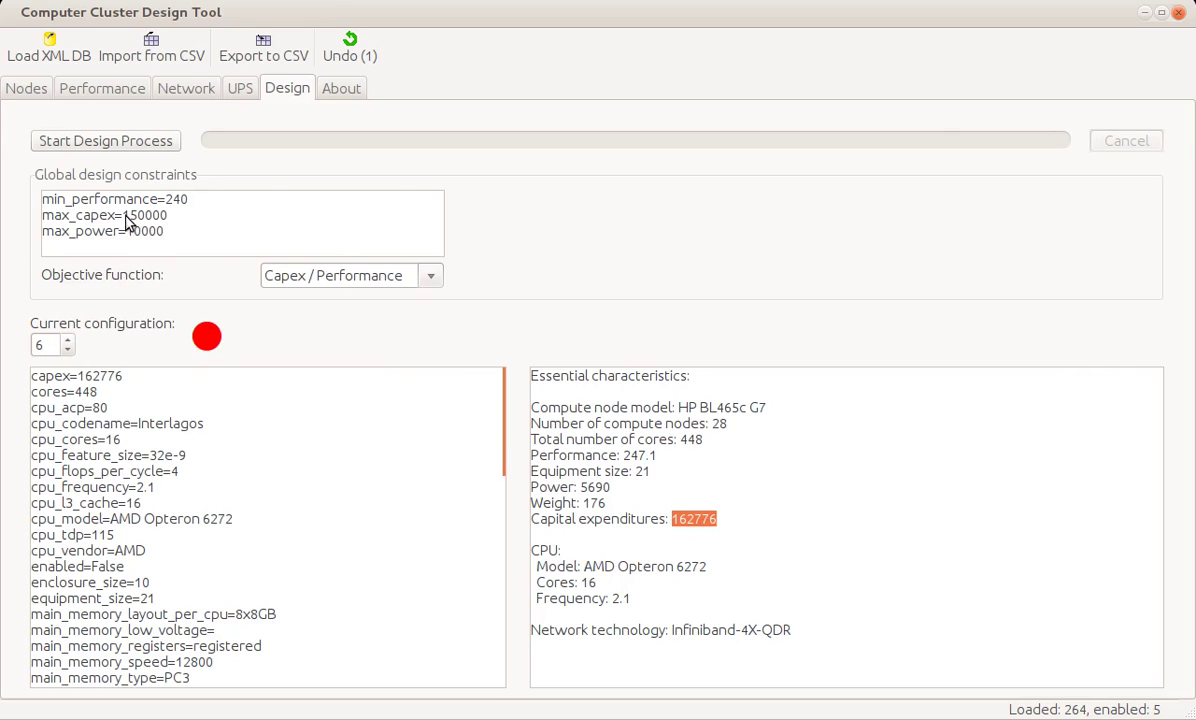
left_click_drag(168, 215, 130, 222)
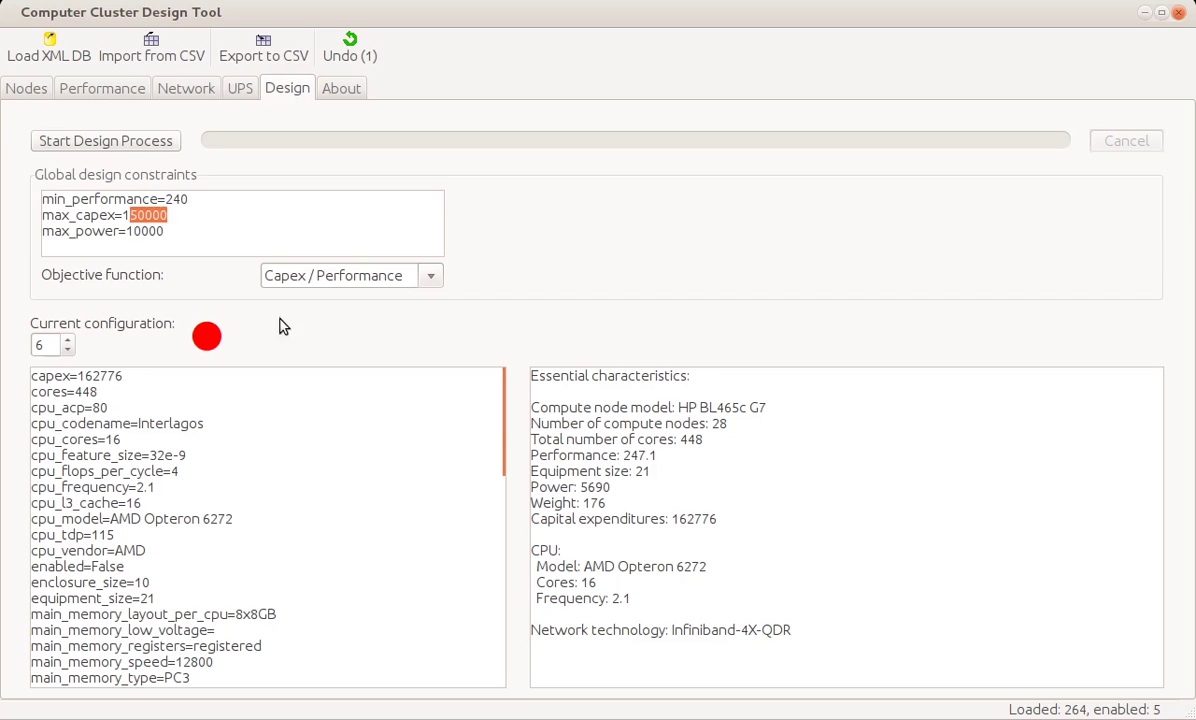
- Check the min_performance=240 constraint, then show the About information with the ClusterDesign.org/tools link
scroll(72, 345, "up", 4)
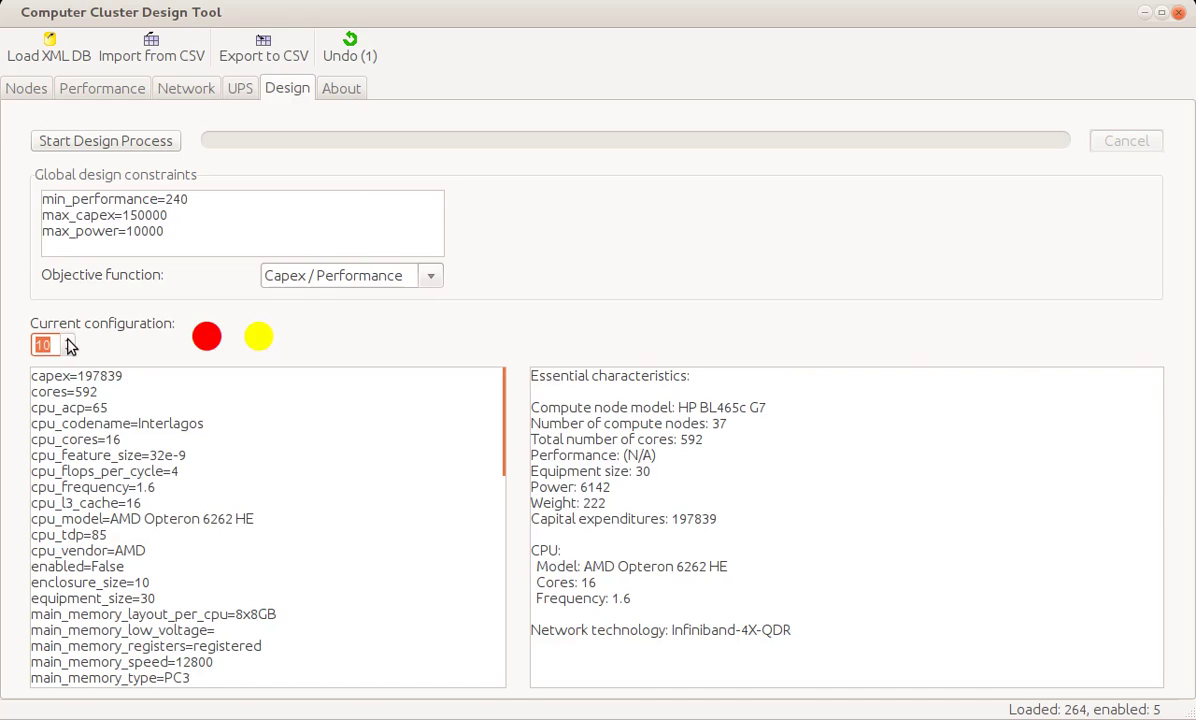
scroll(70, 345, "up", 4)
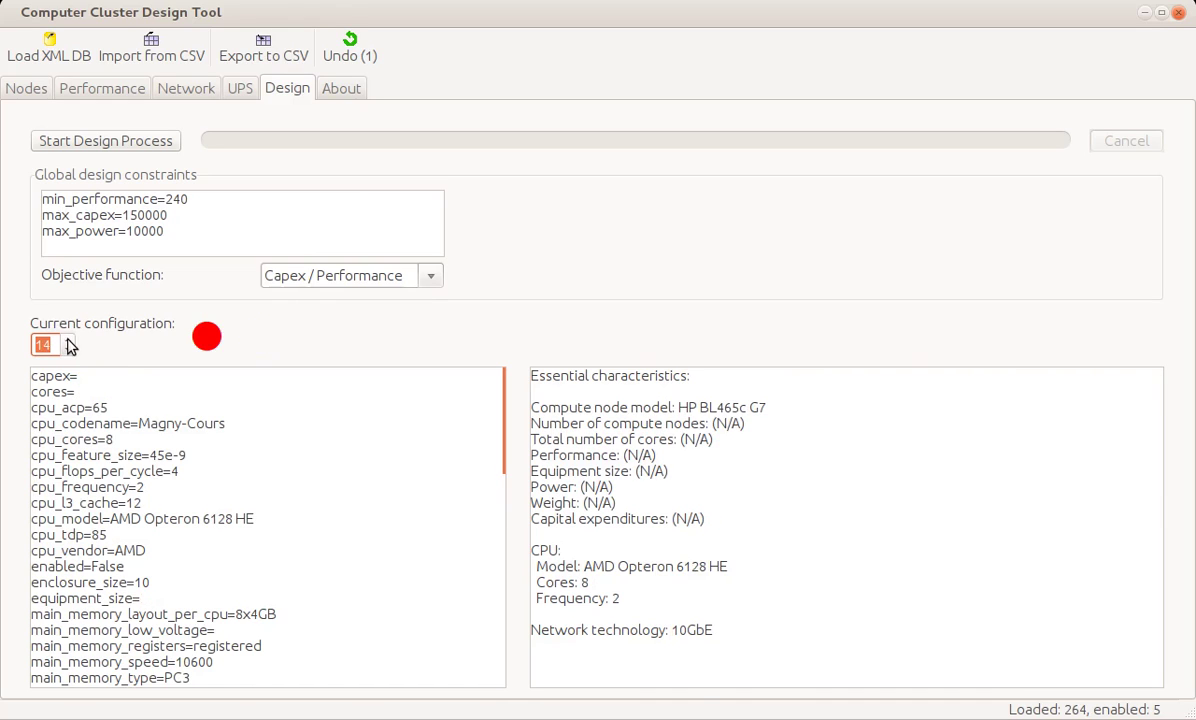
scroll(70, 345, "up", 1)
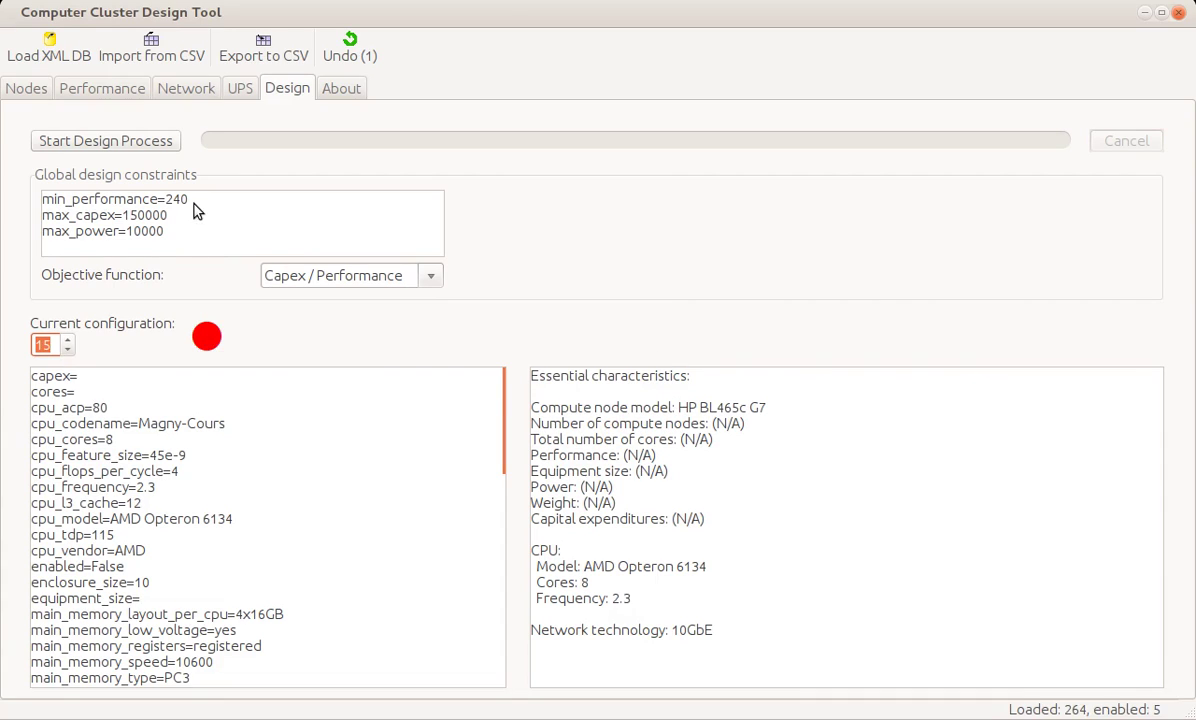
left_click_drag(192, 203, 36, 205)
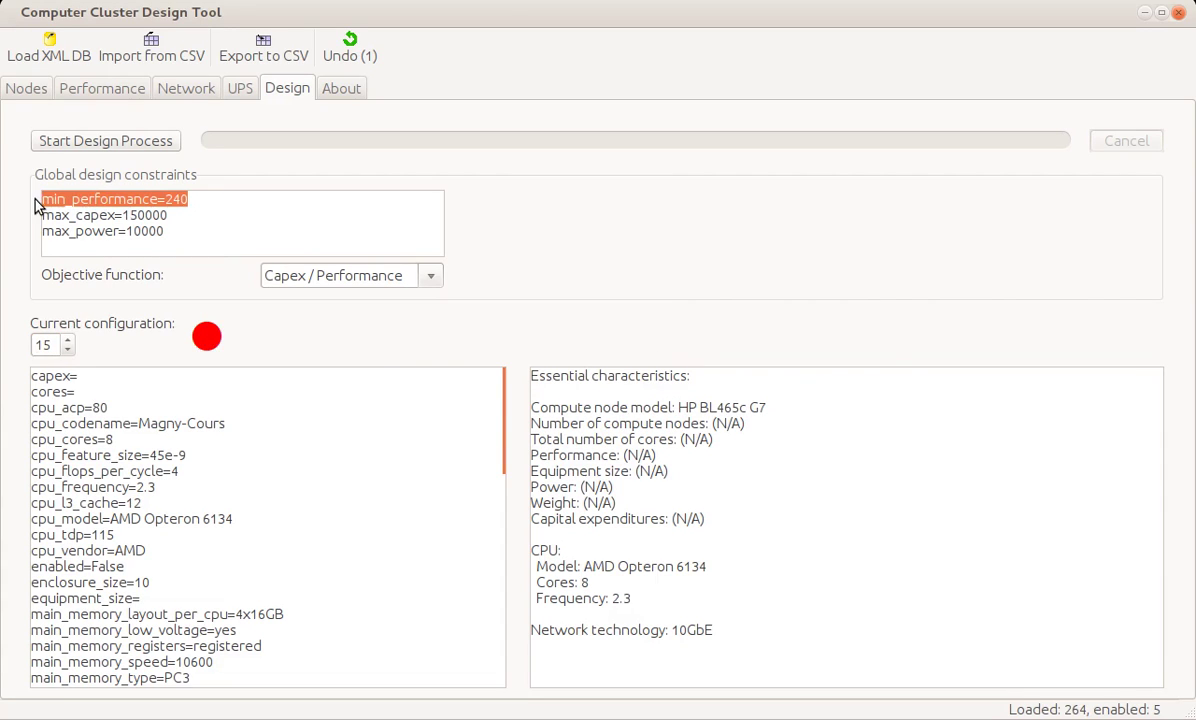
left_click(150, 200)
left_click(340, 88)
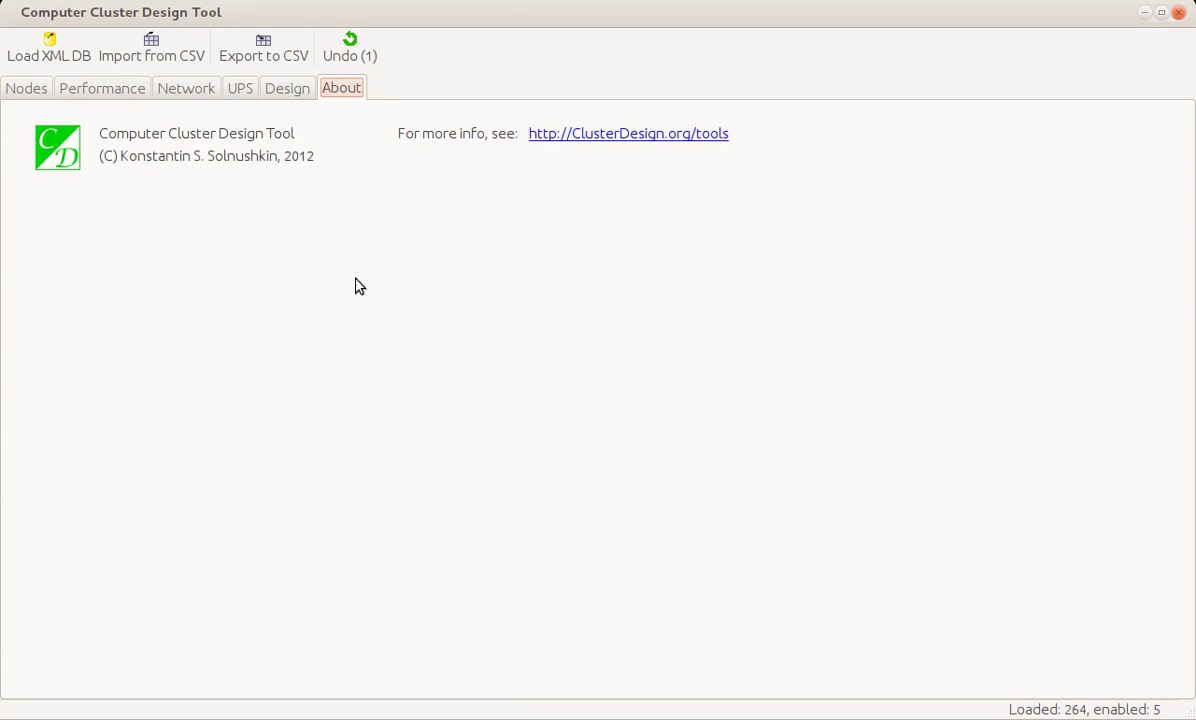